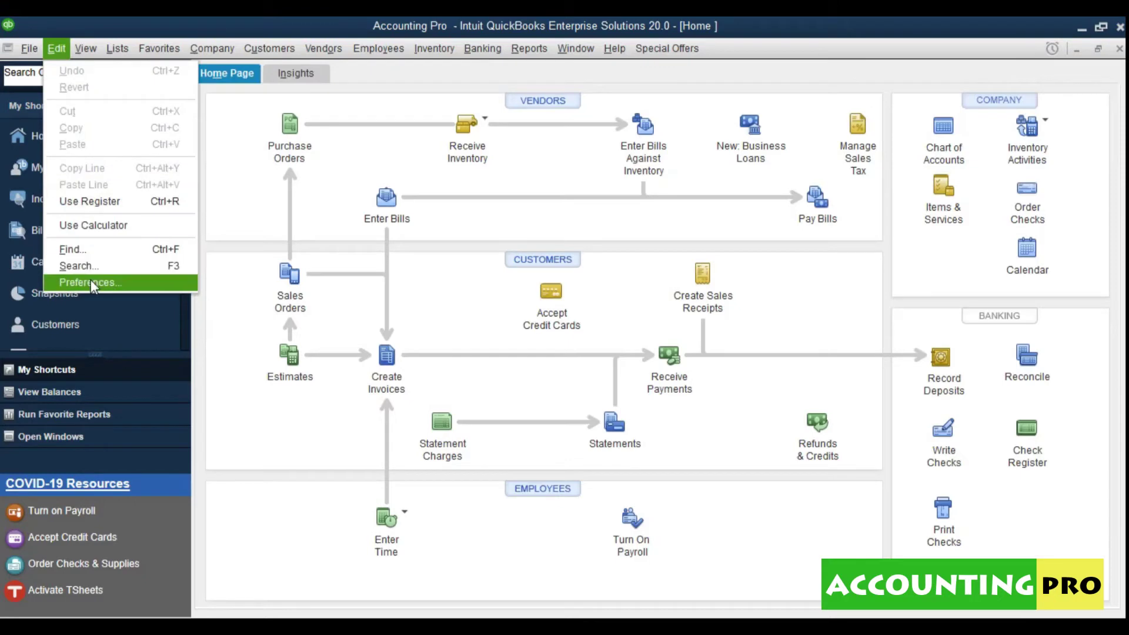
# Turn on class tracking for transactions in the company-wide Accounting preferences
pyautogui.click(96, 288)
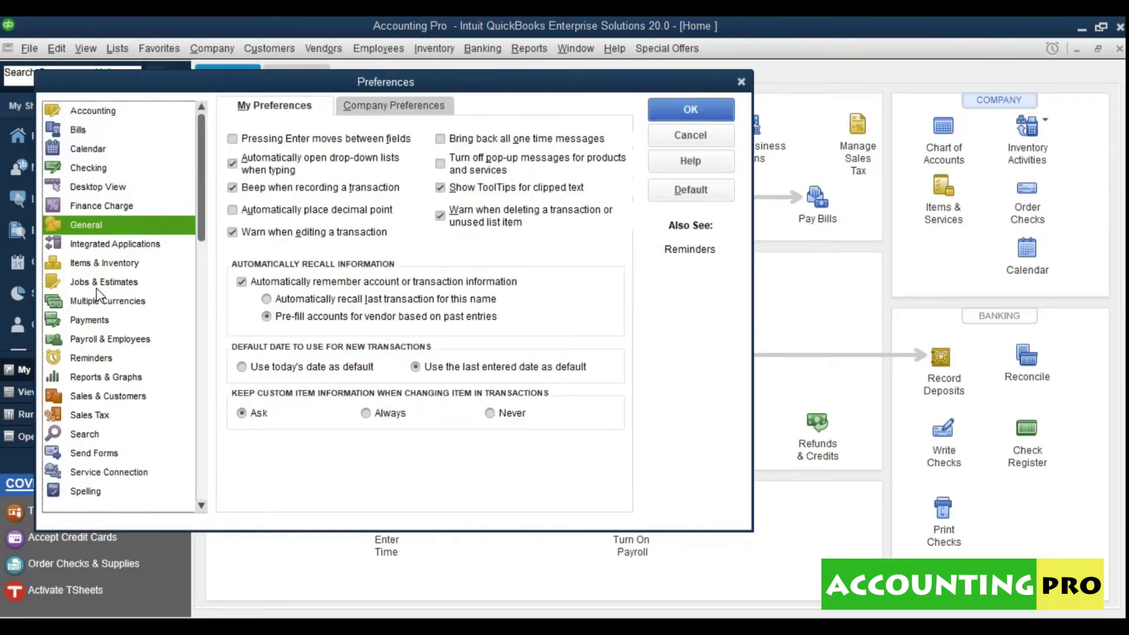
pyautogui.click(93, 110)
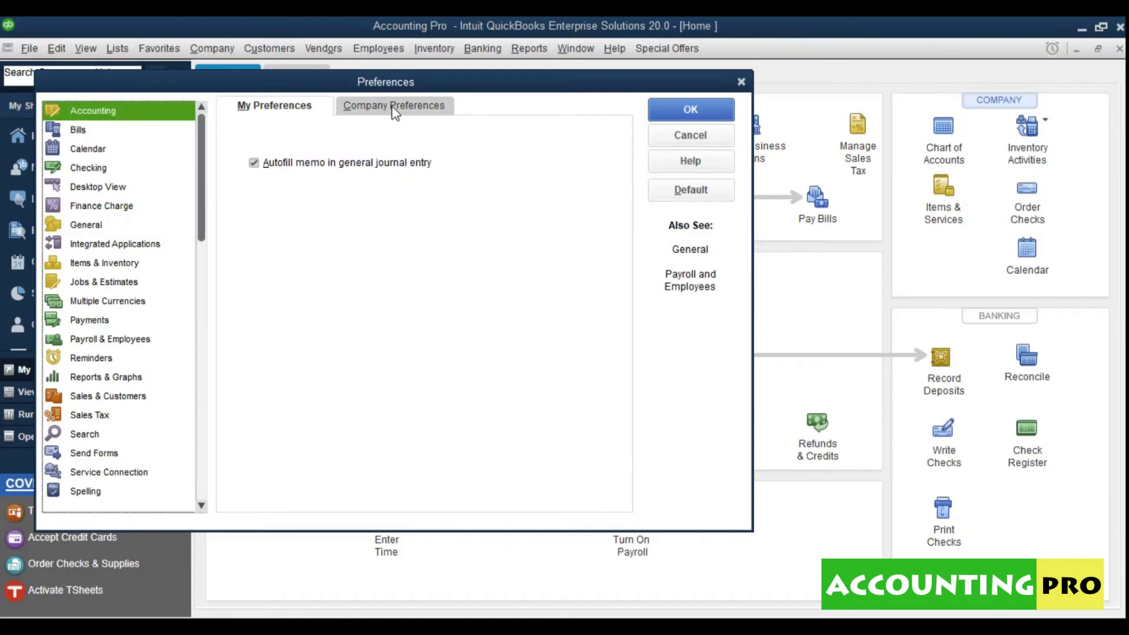
pyautogui.click(394, 110)
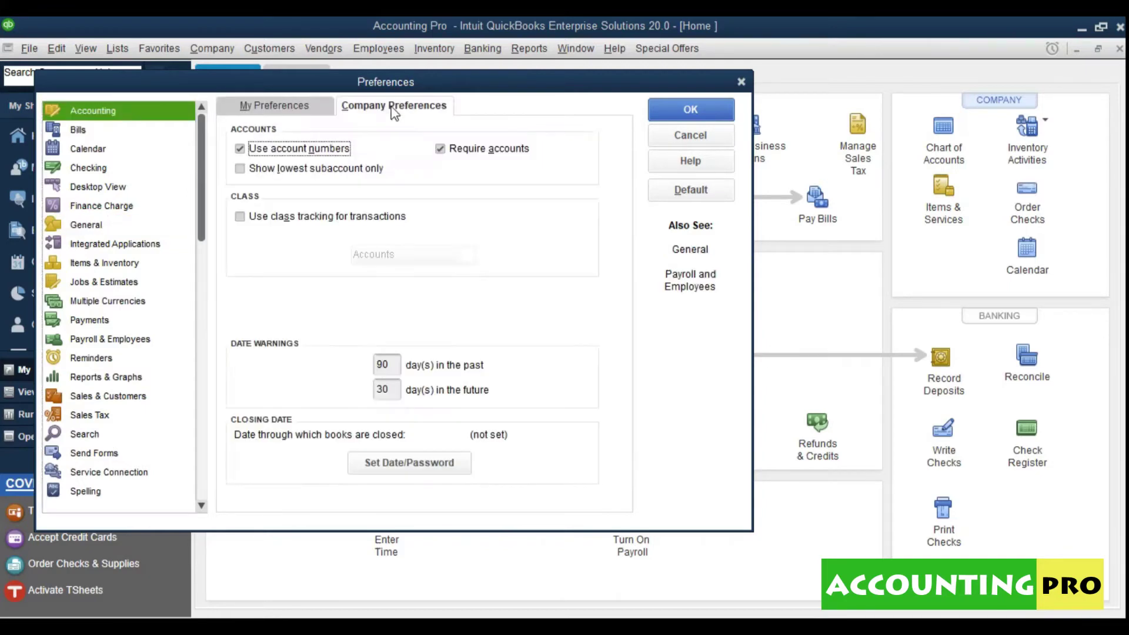
pyautogui.click(240, 218)
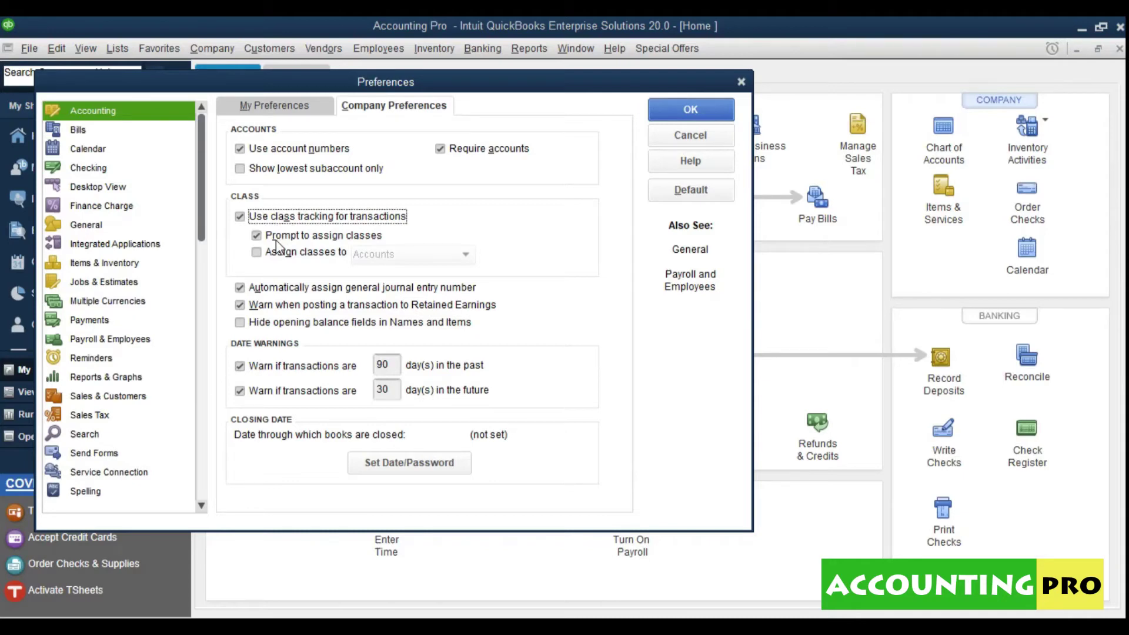
pyautogui.click(315, 253)
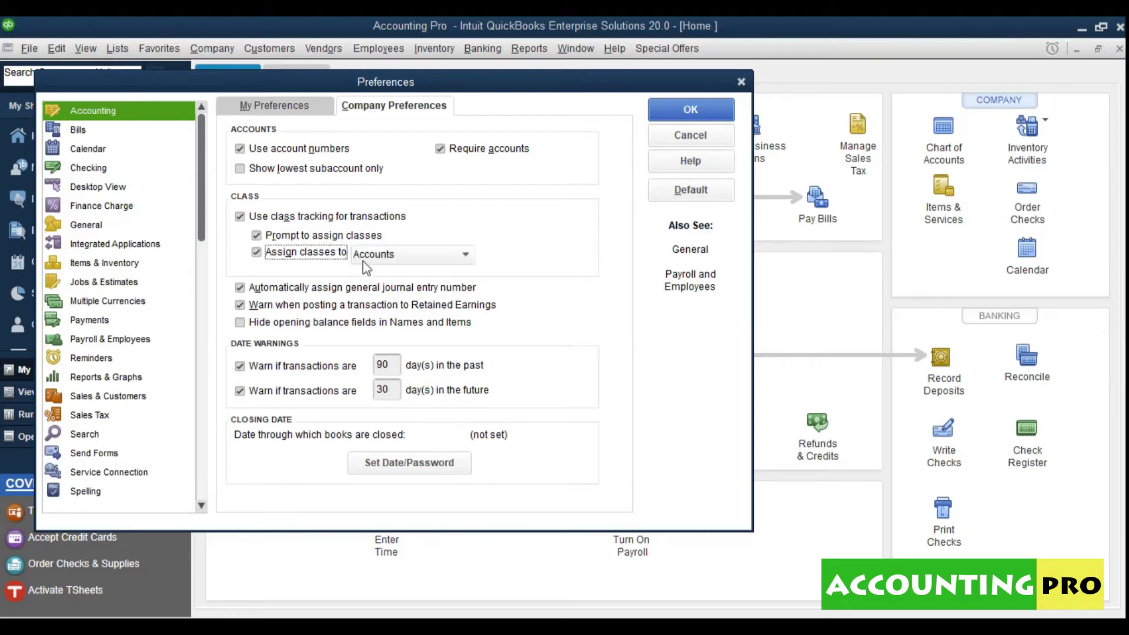
pyautogui.click(364, 257)
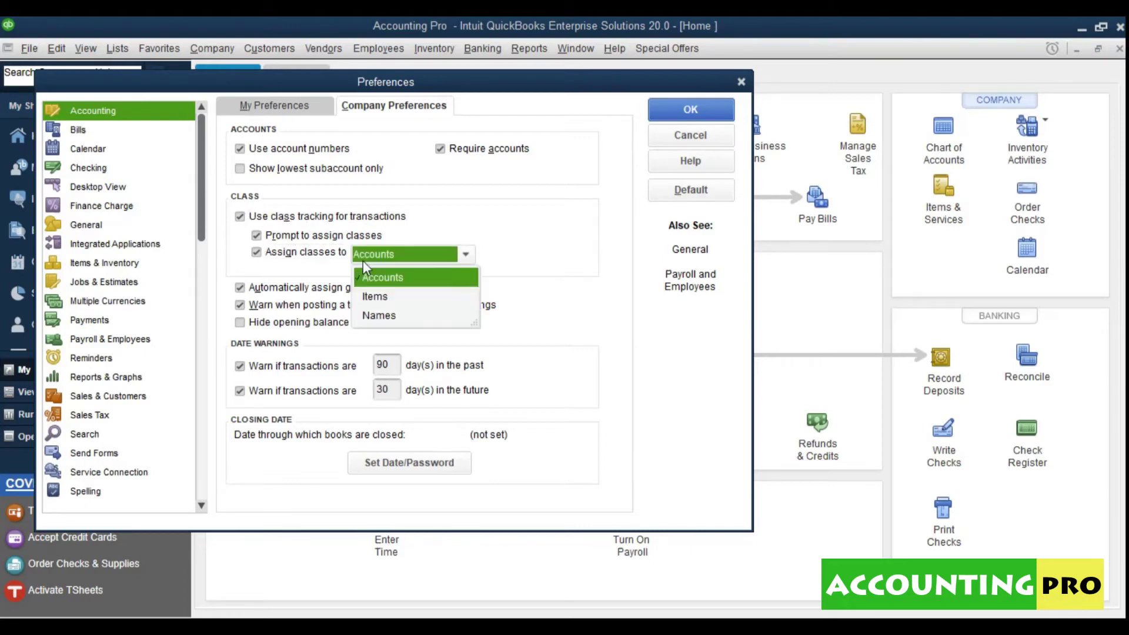
pyautogui.click(312, 256)
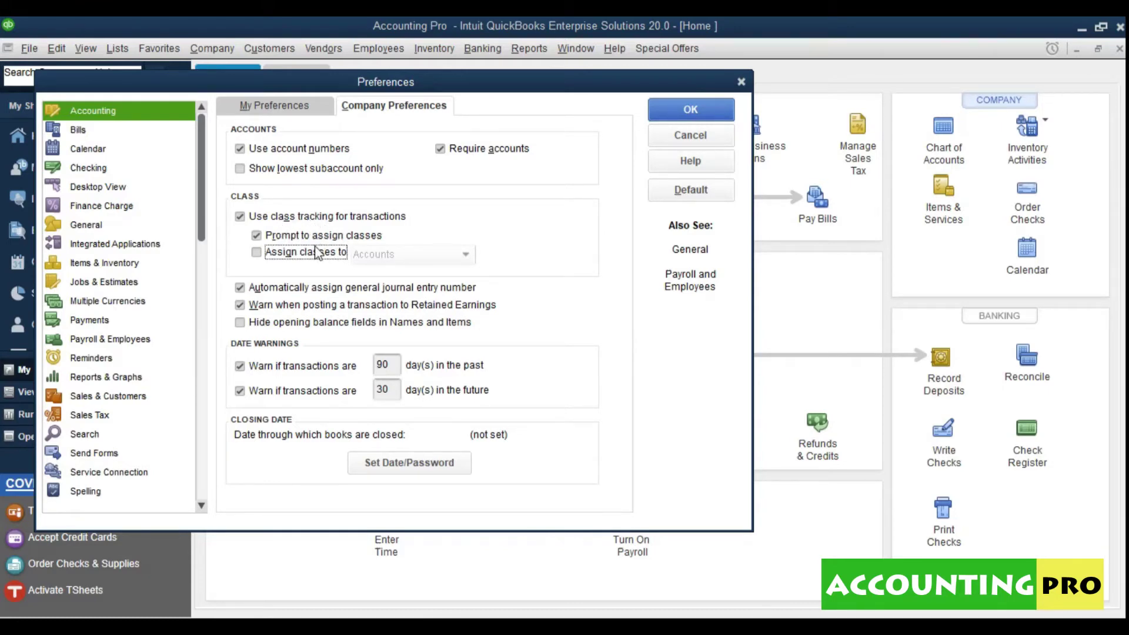
# Save the preferences and open the Class List
pyautogui.click(696, 114)
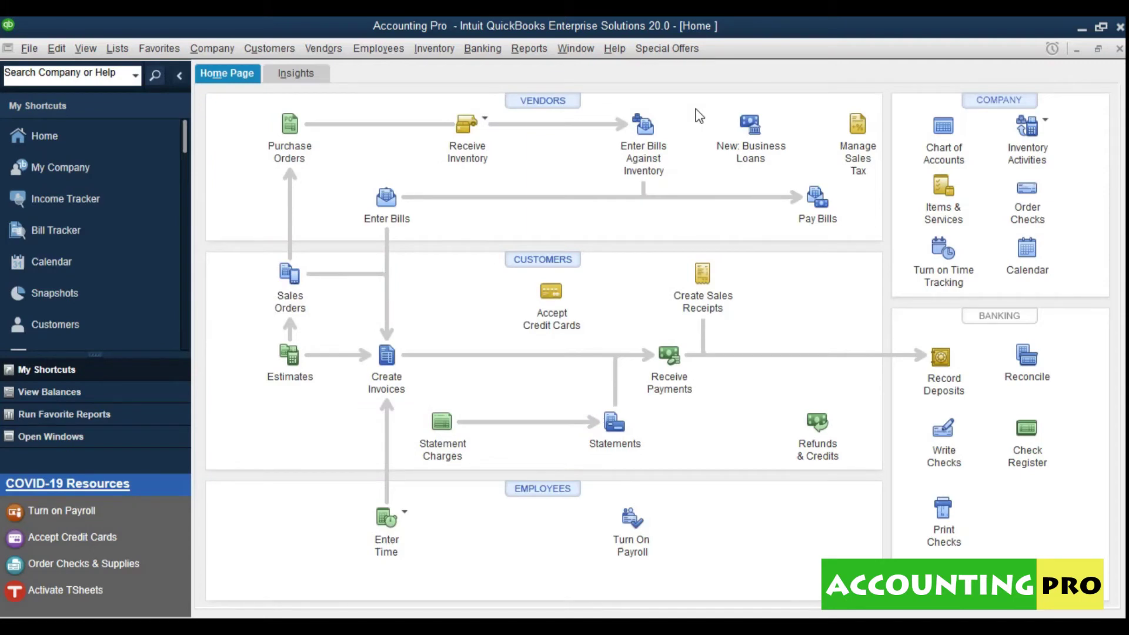
pyautogui.click(117, 48)
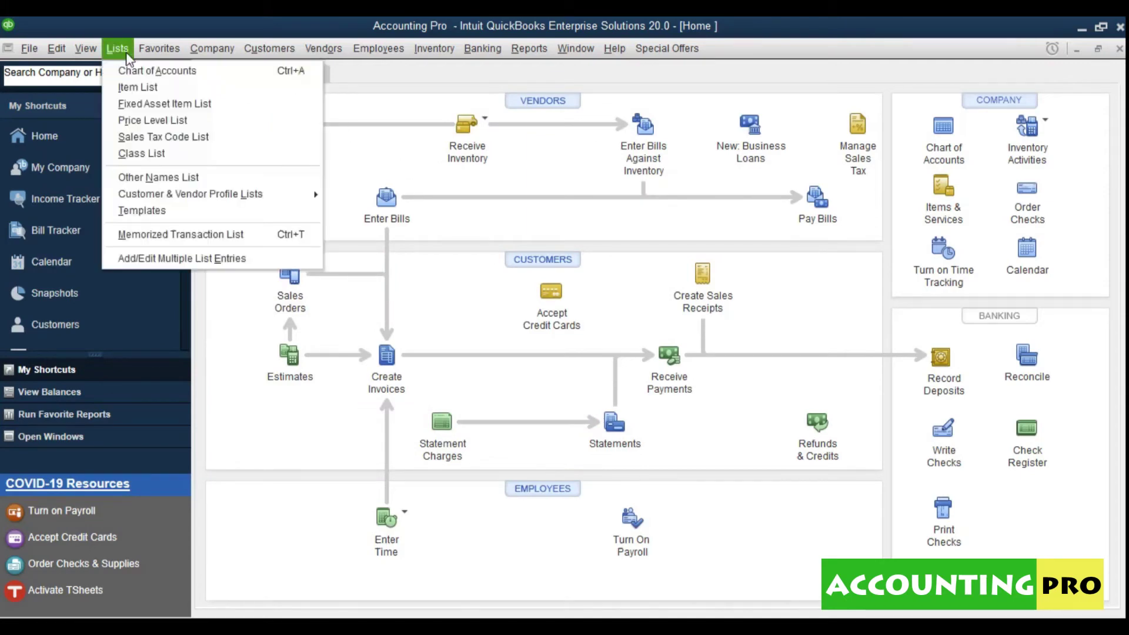
pyautogui.click(157, 155)
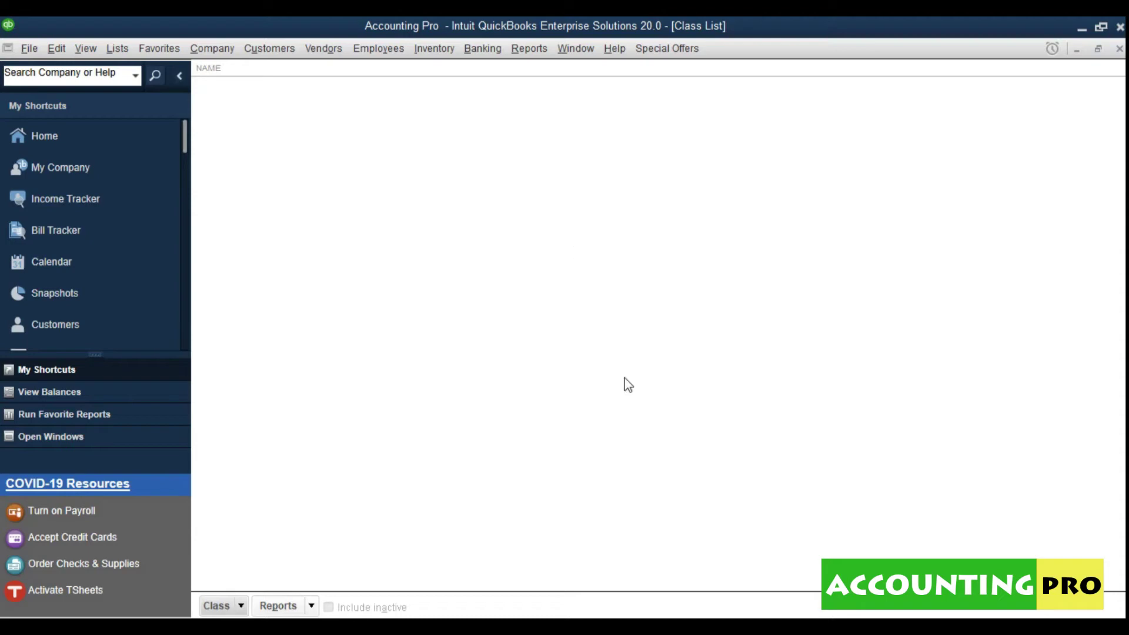
# Create a new top-level class named Procurement Department
pyautogui.click(245, 608)
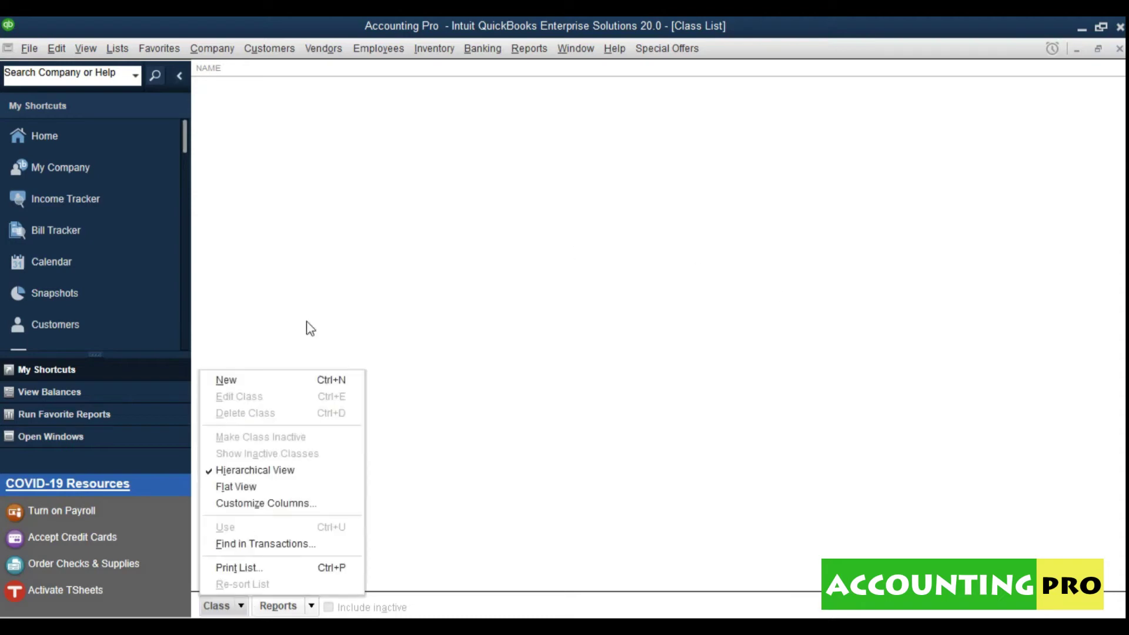
pyautogui.click(285, 386)
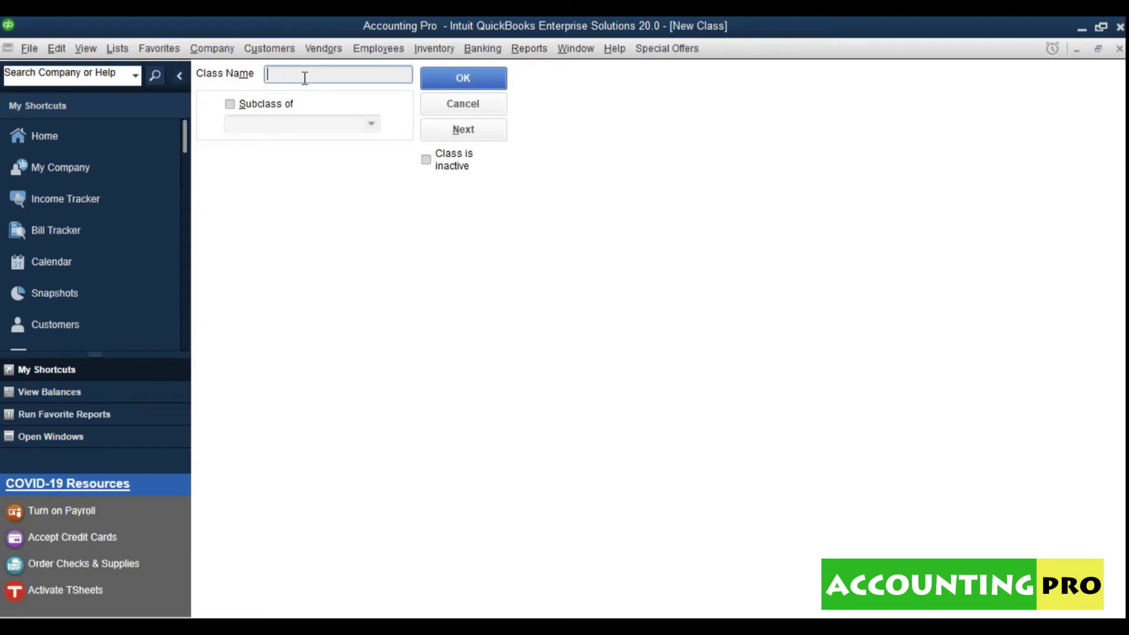
pyautogui.write('Dep')
pyautogui.press('BackSpace')
pyautogui.press('BackSpace')
pyautogui.press('BackSpace')
pyautogui.write('Procurement Dep')
pyautogui.press('BackSpace')
pyautogui.press('BackSpace')
pyautogui.write('epartment')
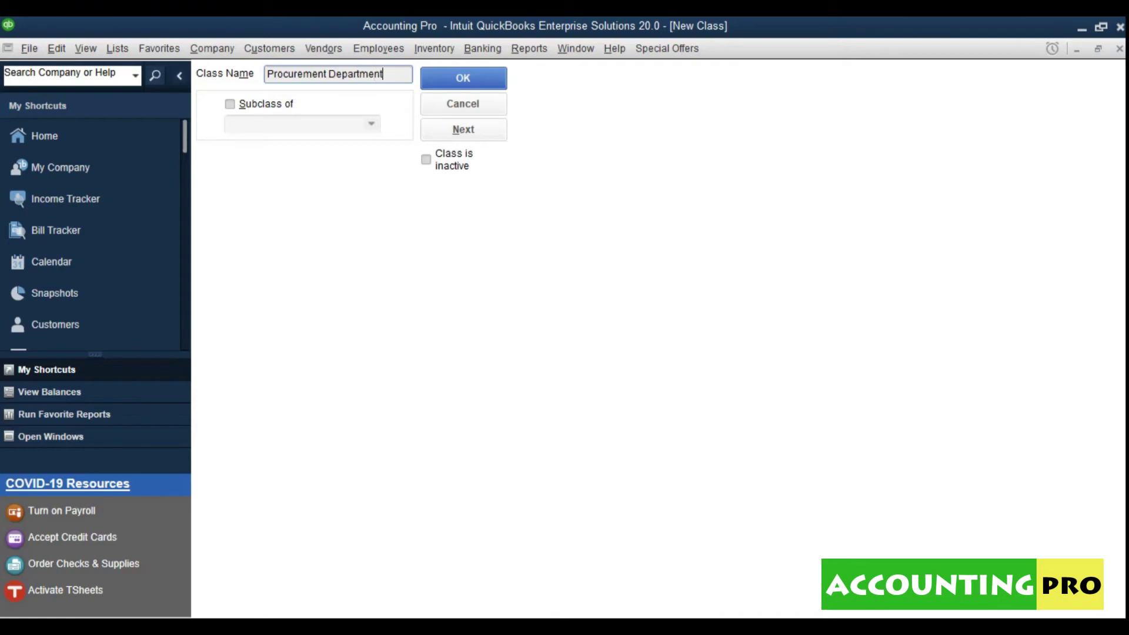
pyautogui.click(443, 76)
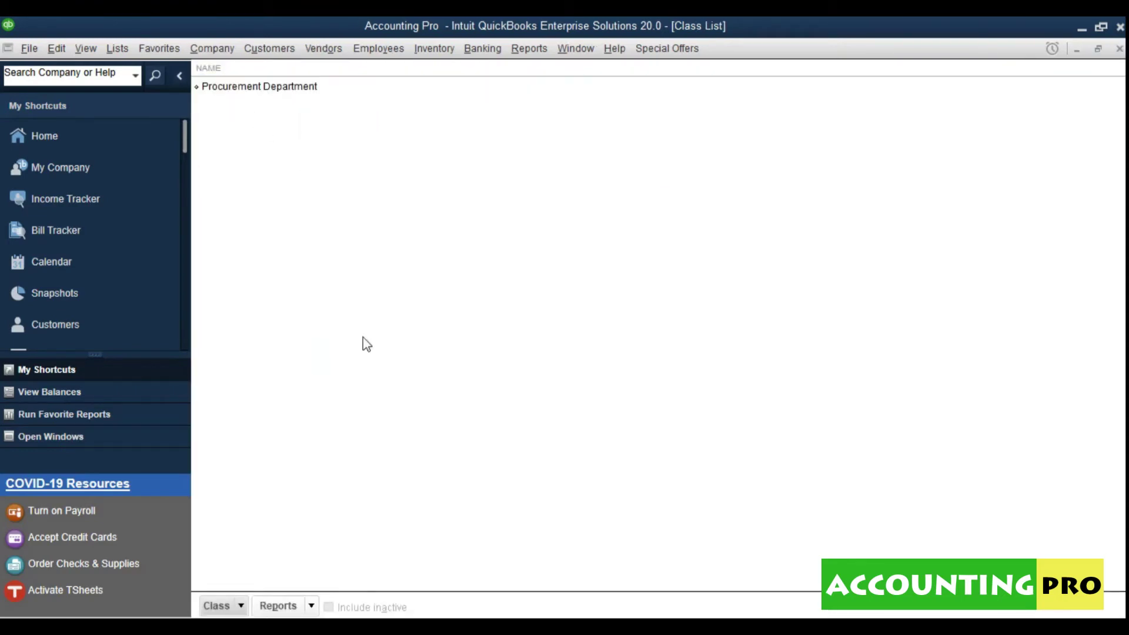
# Add a top-level class named Accounts Department to the Class List
pyautogui.click(221, 605)
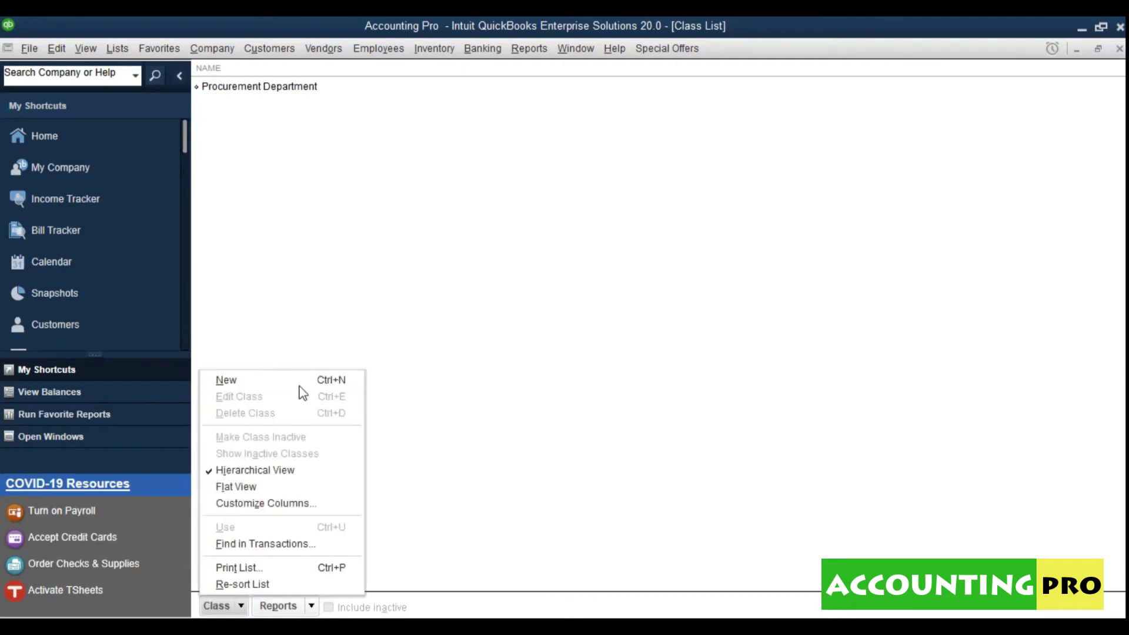
pyautogui.click(323, 379)
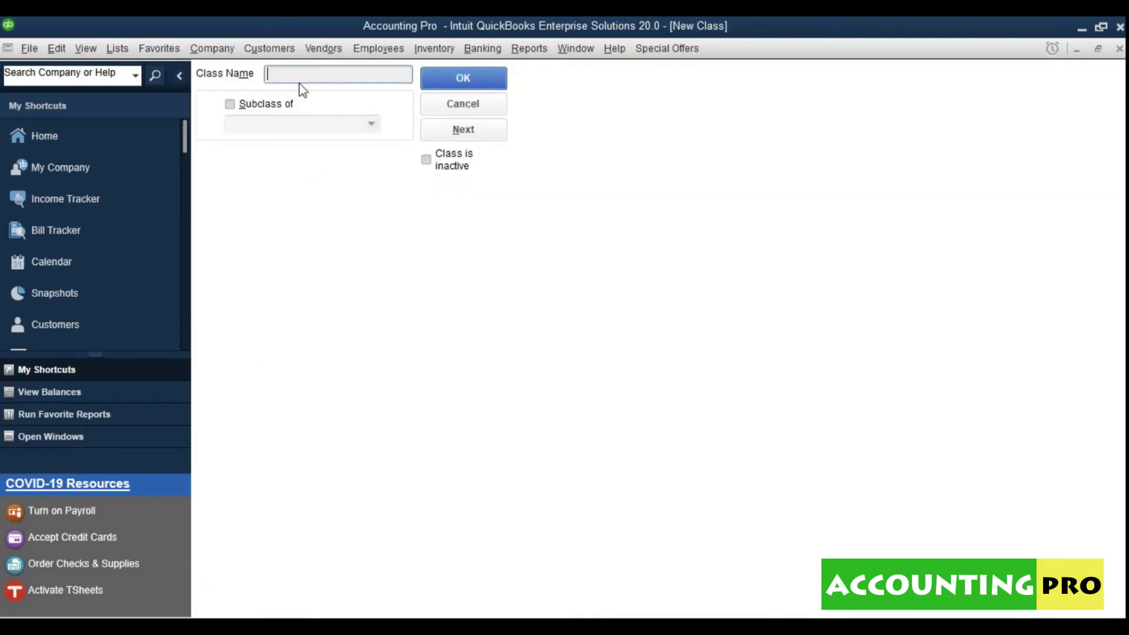
pyautogui.write('Accounts Department')
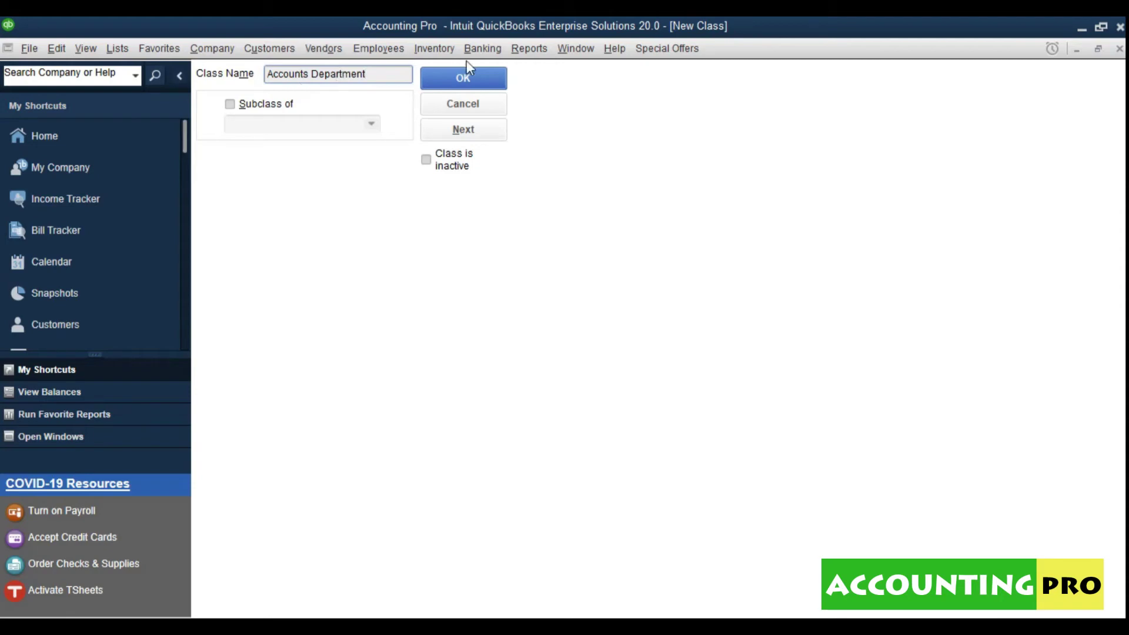
pyautogui.click(463, 75)
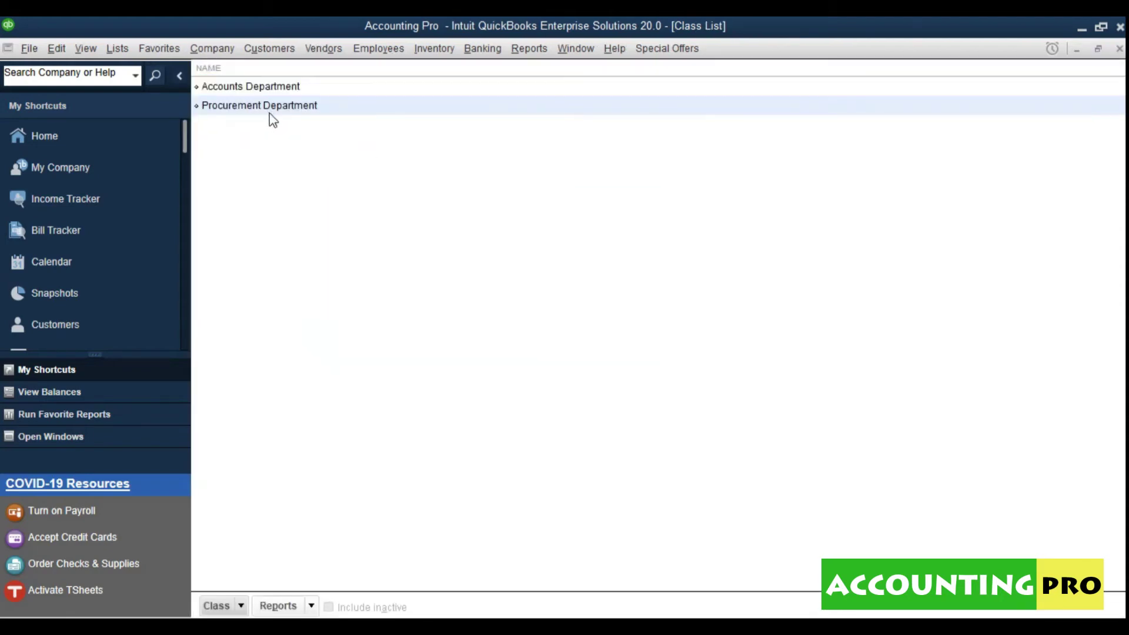
# Add a top-level class named Marketing Department to the Class List
pyautogui.click(219, 605)
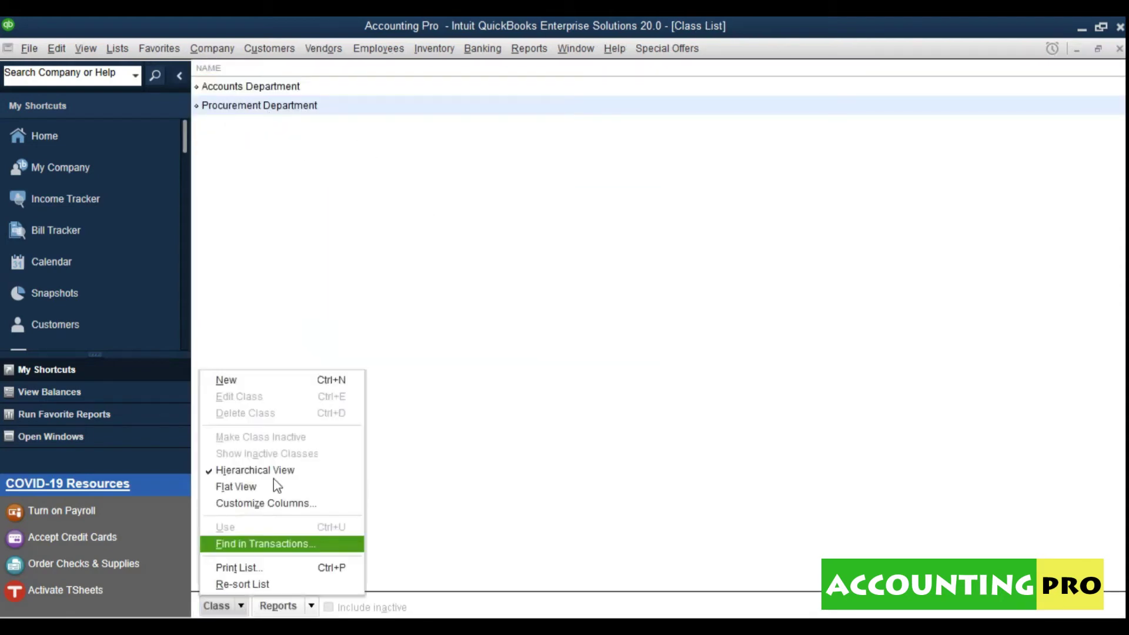
pyautogui.click(336, 379)
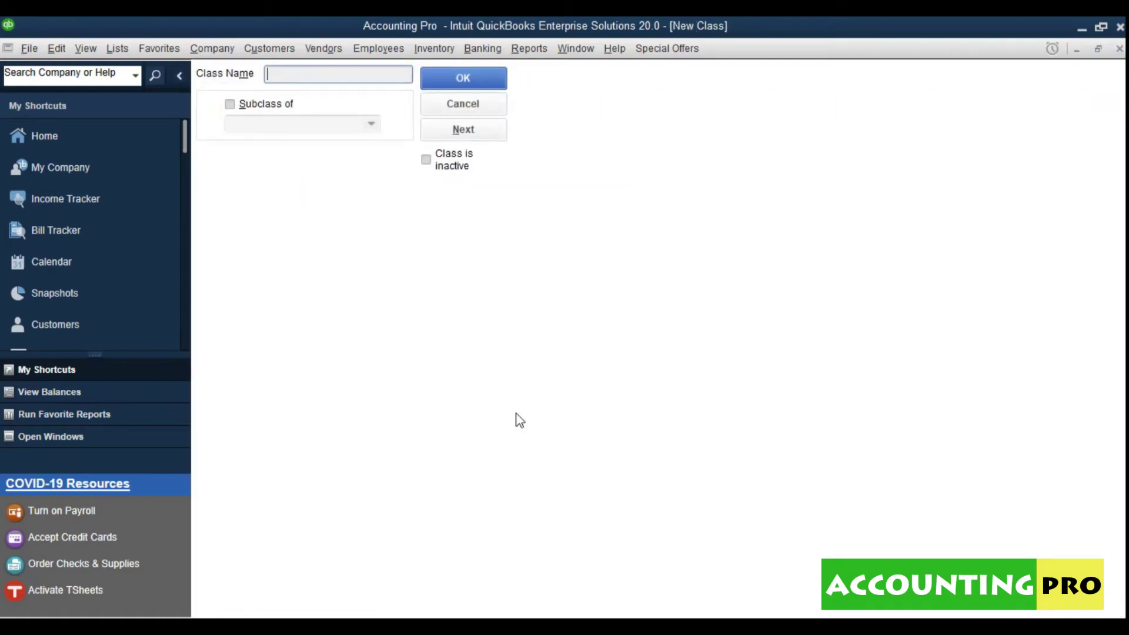
pyautogui.write('M')
pyautogui.press('BackSpace')
pyautogui.write('Marketing Departm')
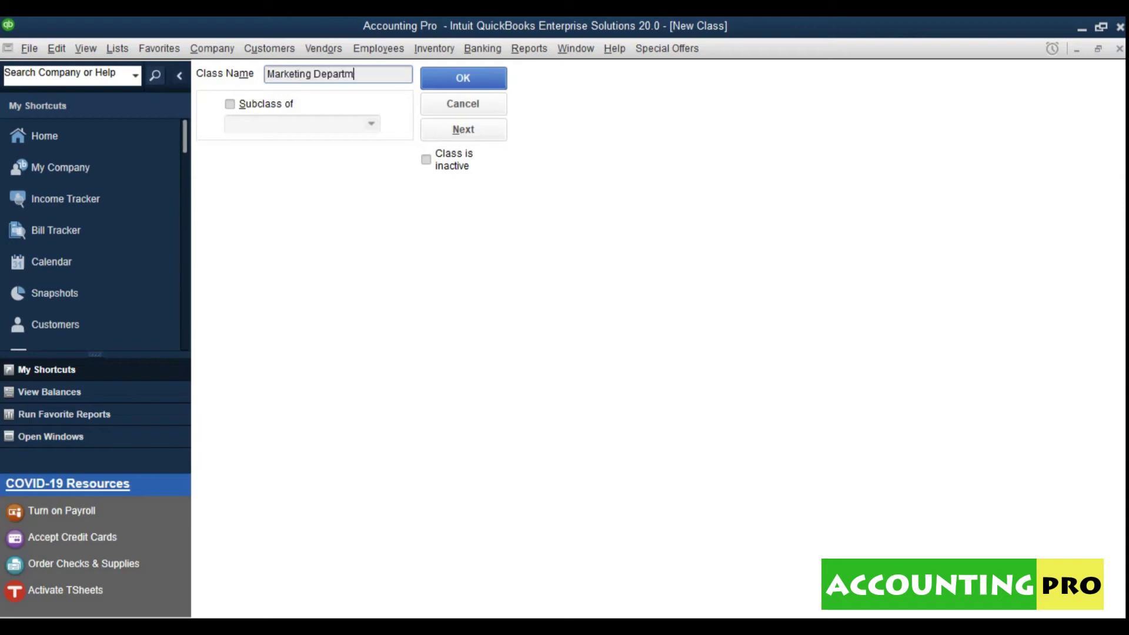
pyautogui.write('ent')
pyautogui.click(458, 74)
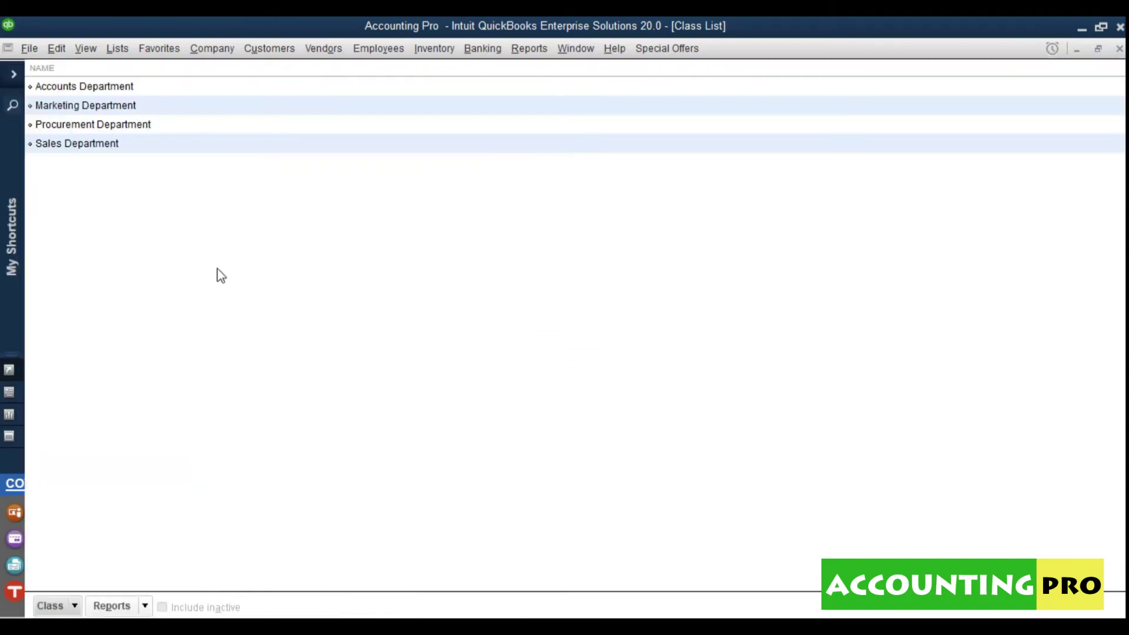
# Create a class named North Region as a subclass of Sales Department
pyautogui.click(75, 606)
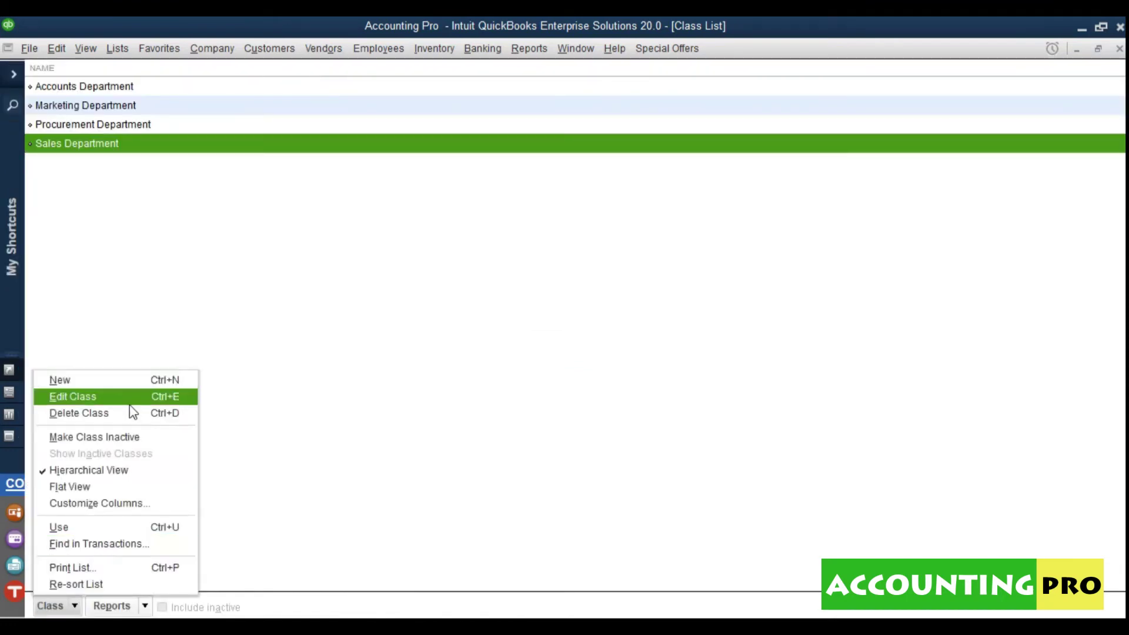
pyautogui.click(135, 380)
pyautogui.write('N')
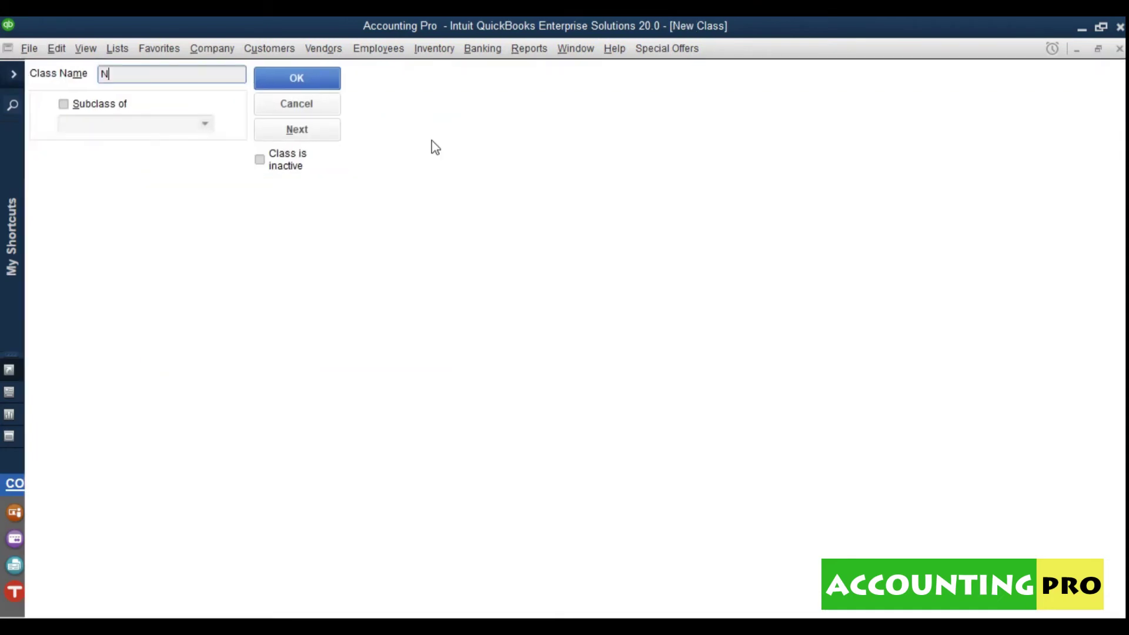
pyautogui.write('orth Region')
pyautogui.click(95, 107)
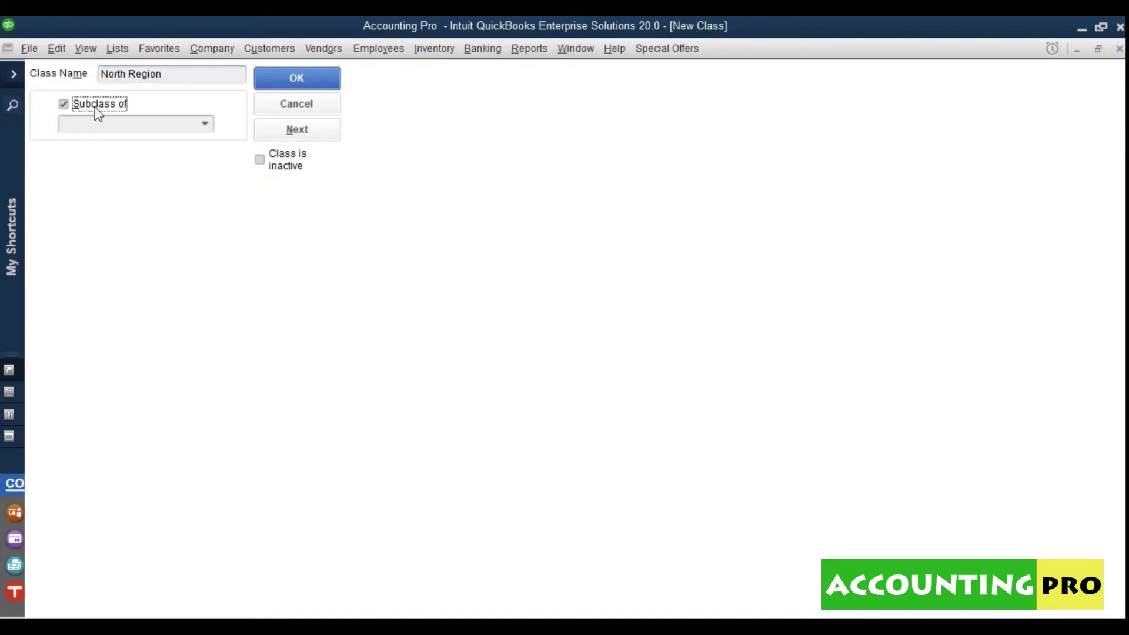
pyautogui.click(206, 124)
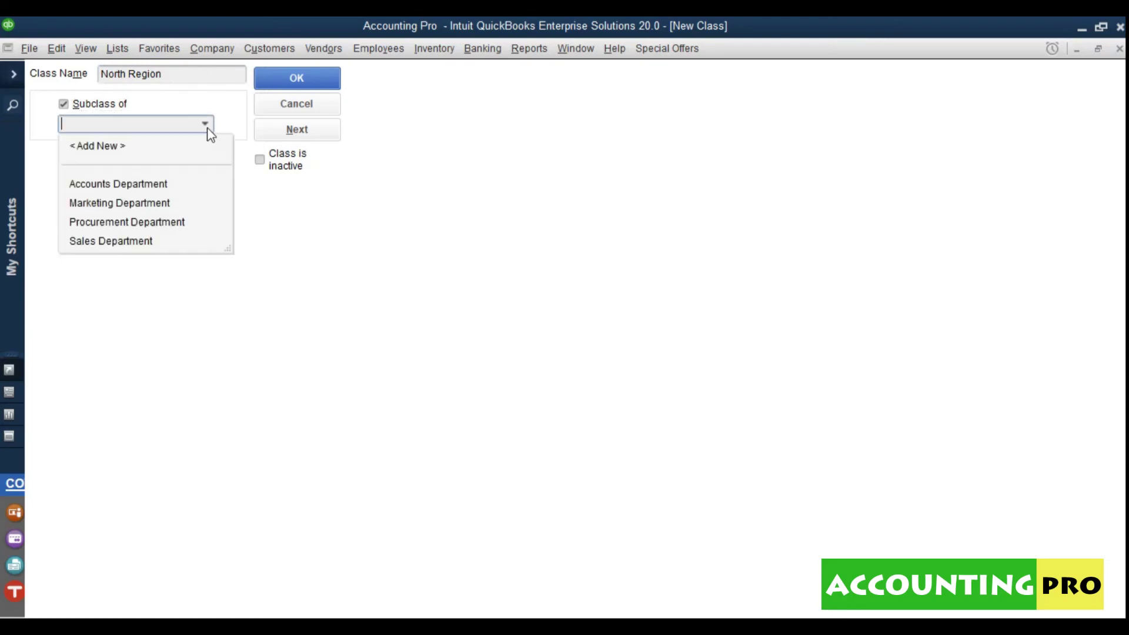
pyautogui.click(141, 244)
pyautogui.click(289, 88)
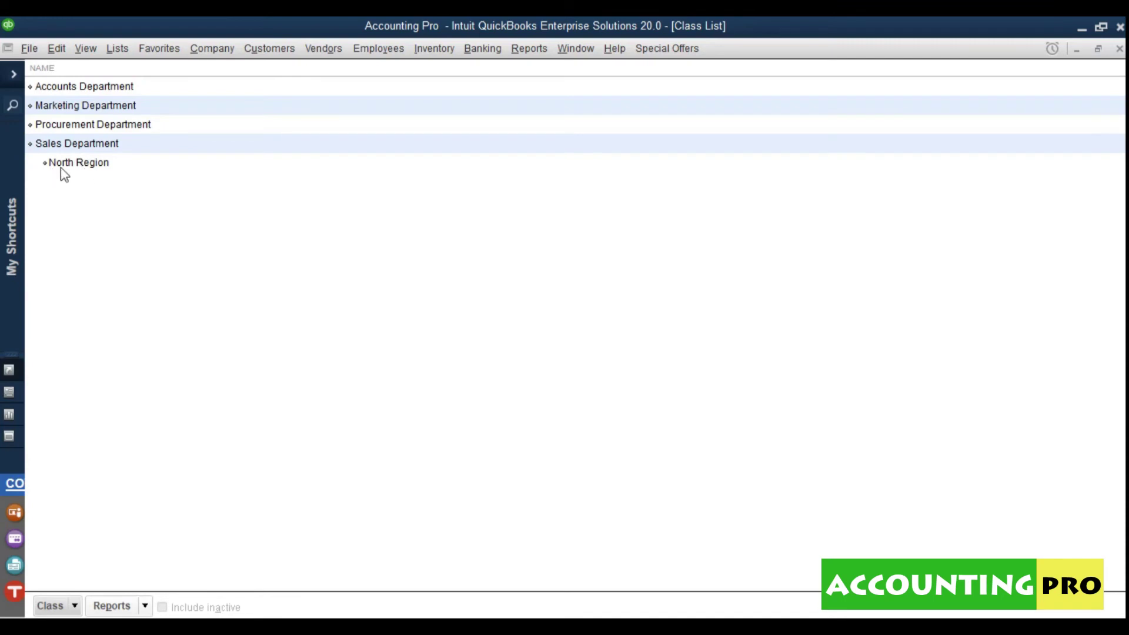
# Create a class named South Region as a subclass of Sales Department
pyautogui.click(56, 605)
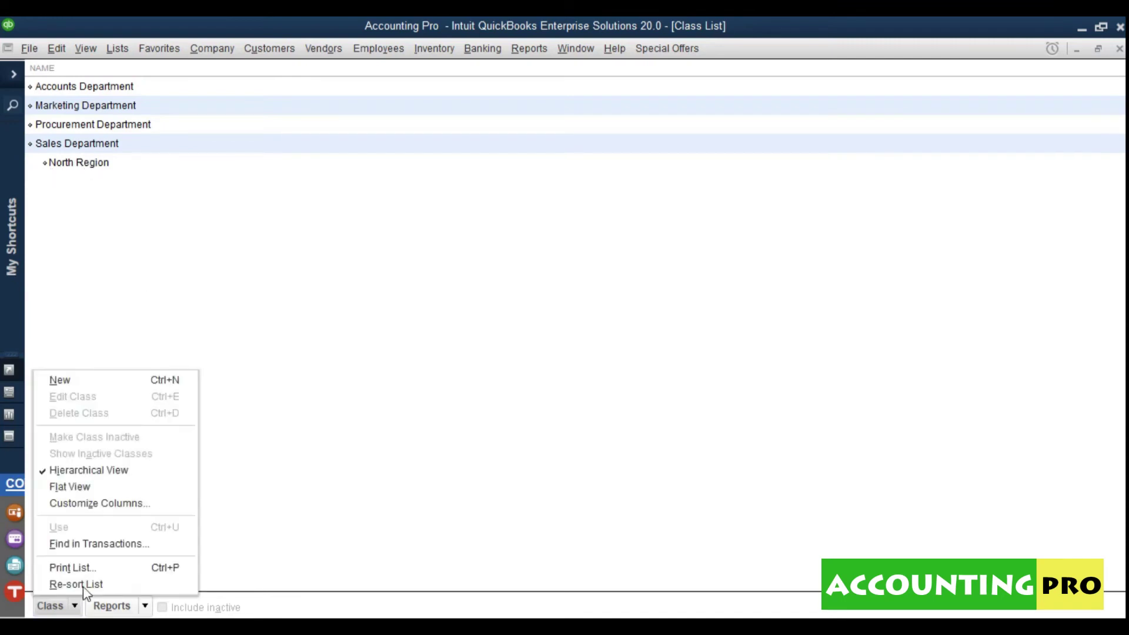
pyautogui.click(178, 385)
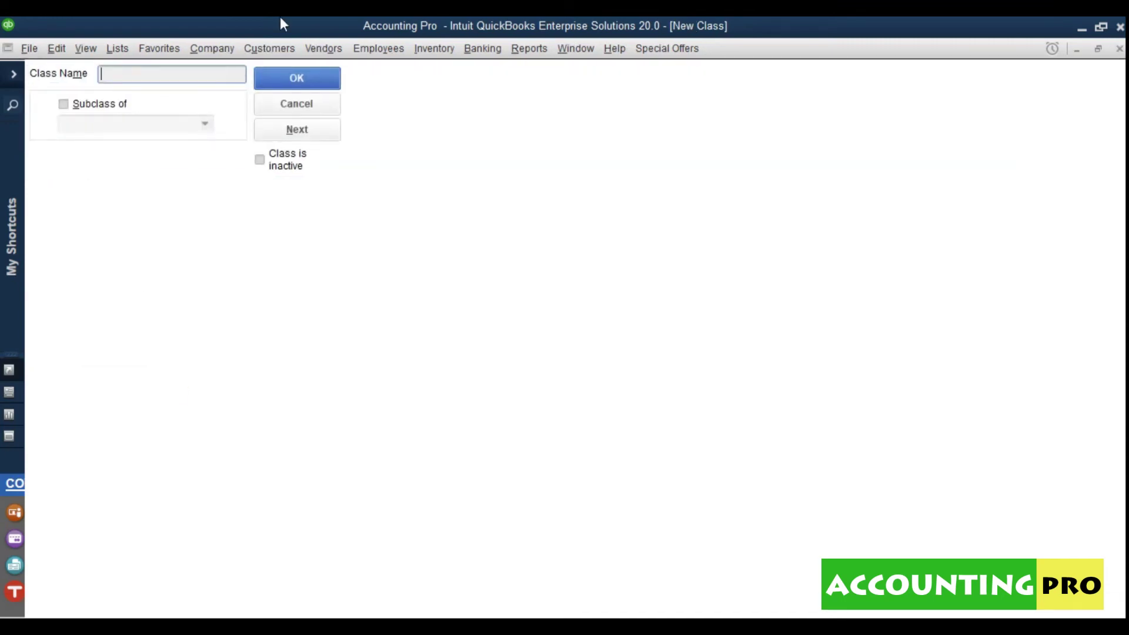
pyautogui.write('South Region')
pyautogui.click(115, 108)
pyautogui.click(206, 128)
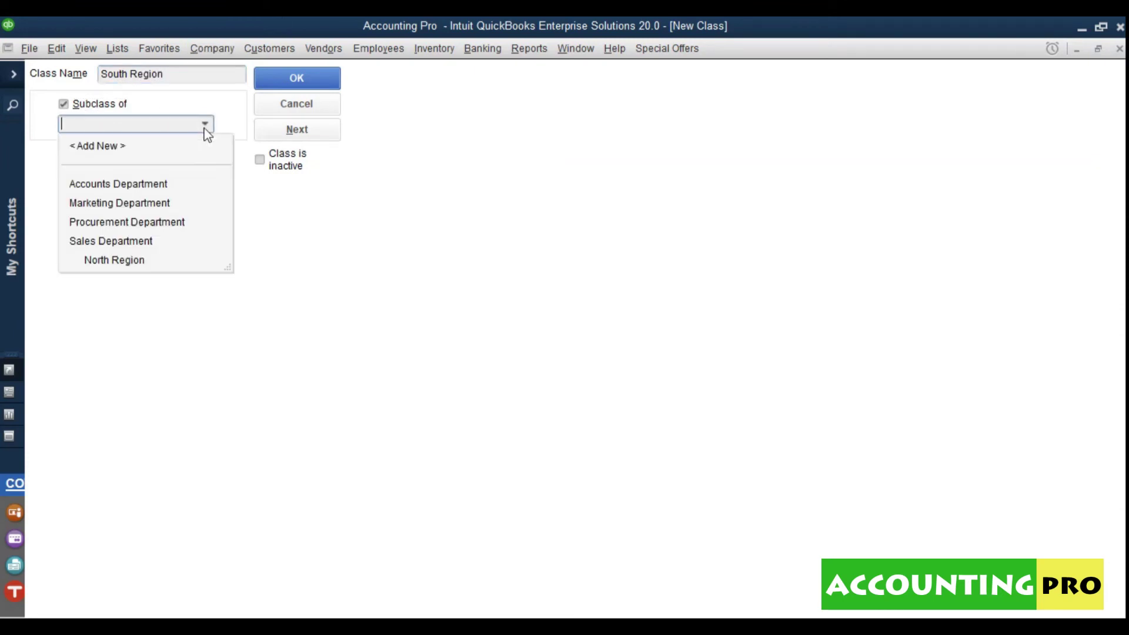
pyautogui.click(121, 241)
pyautogui.click(313, 78)
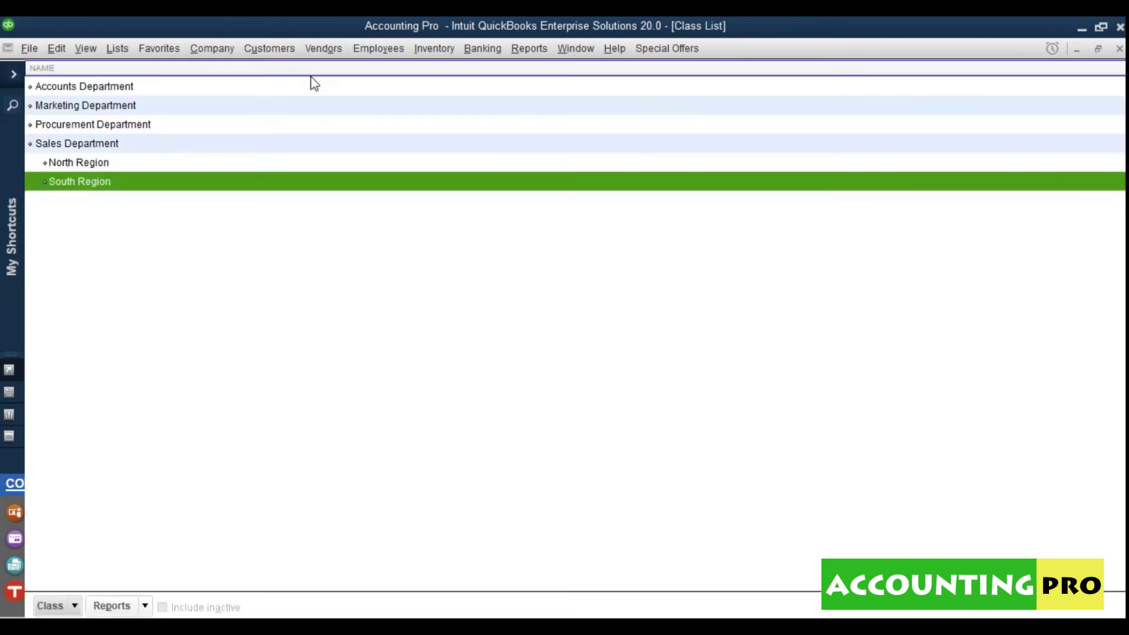
# Review the accounts in the Chart of Accounts down to the marketing and general expenses, and return to the Class List
pyautogui.click(217, 376)
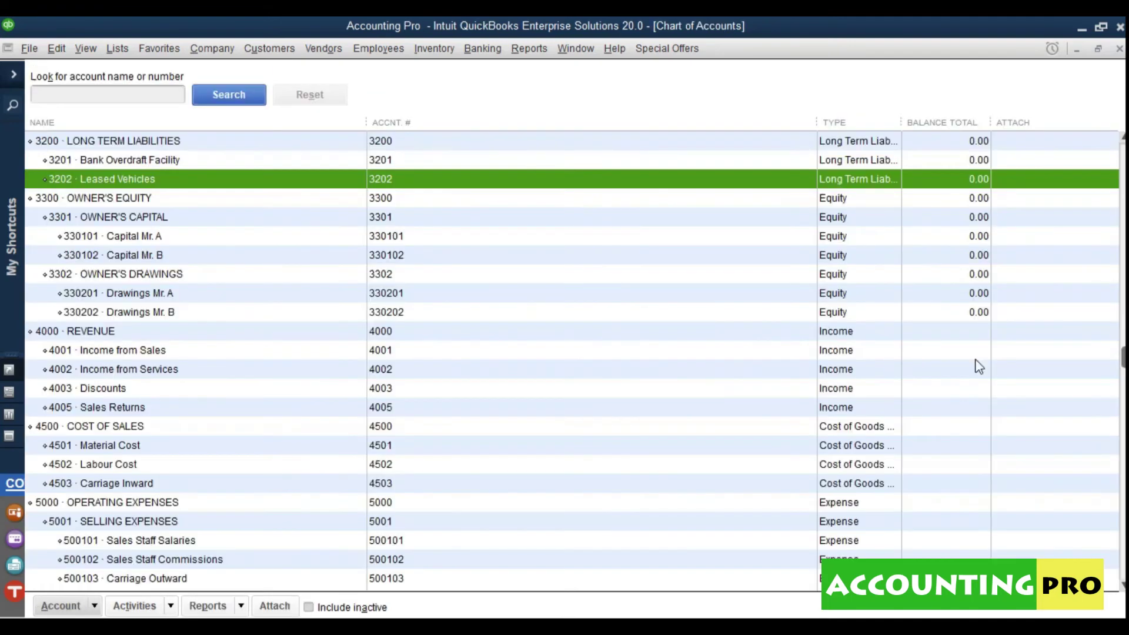
pyautogui.scroll(9, 570, 359)
pyautogui.scroll(-19, 570, 359)
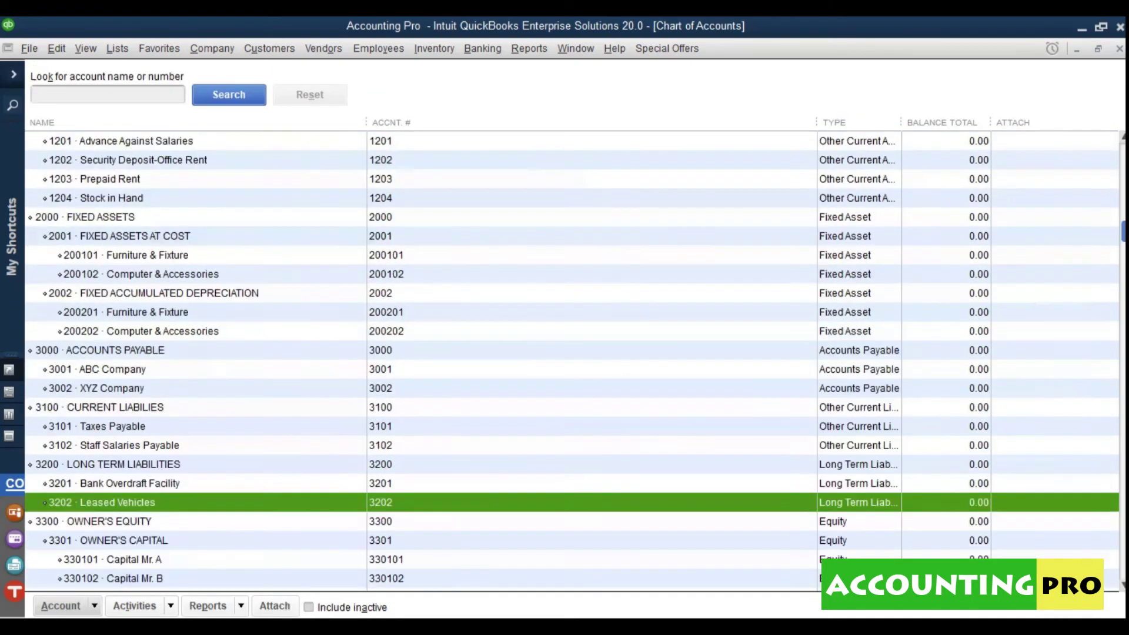
pyautogui.scroll(-1, 576, 359)
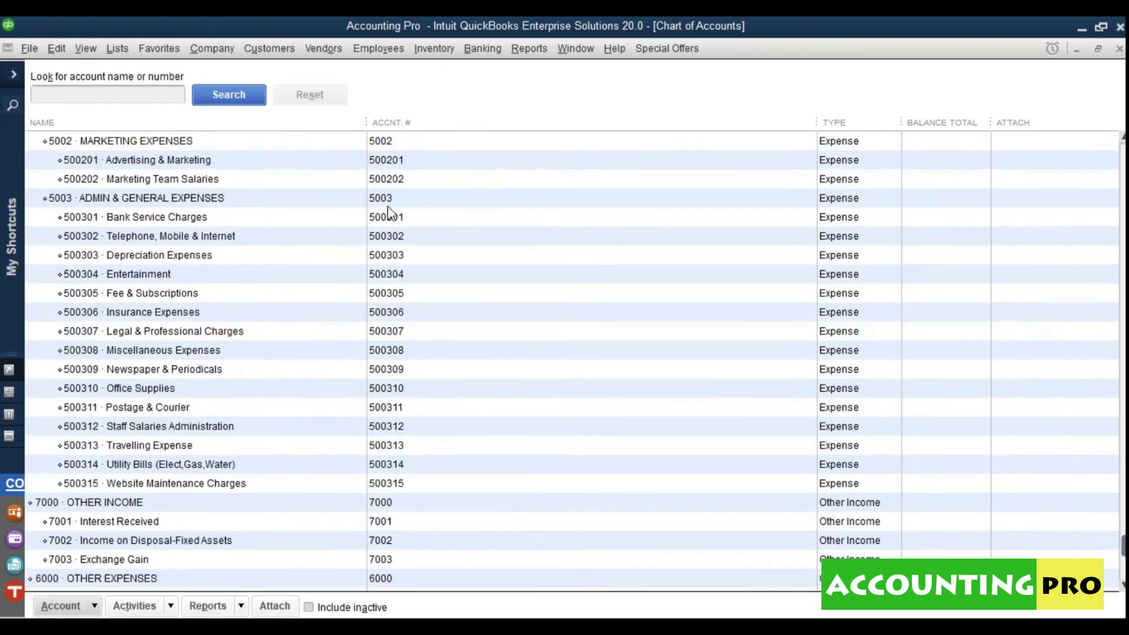
pyautogui.click(118, 51)
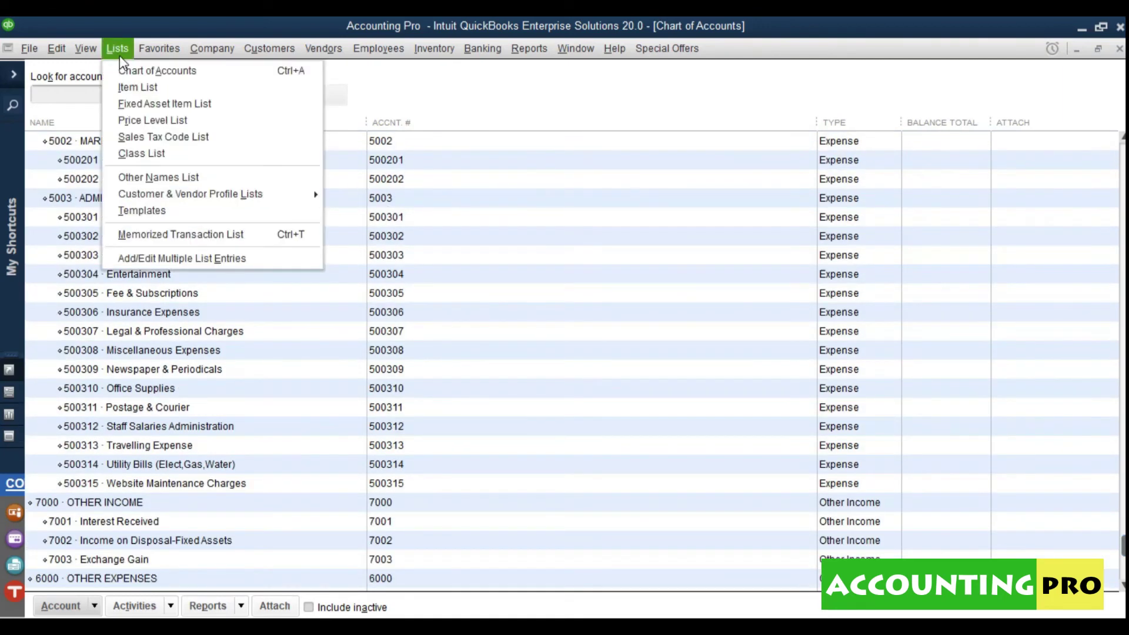
pyautogui.click(134, 153)
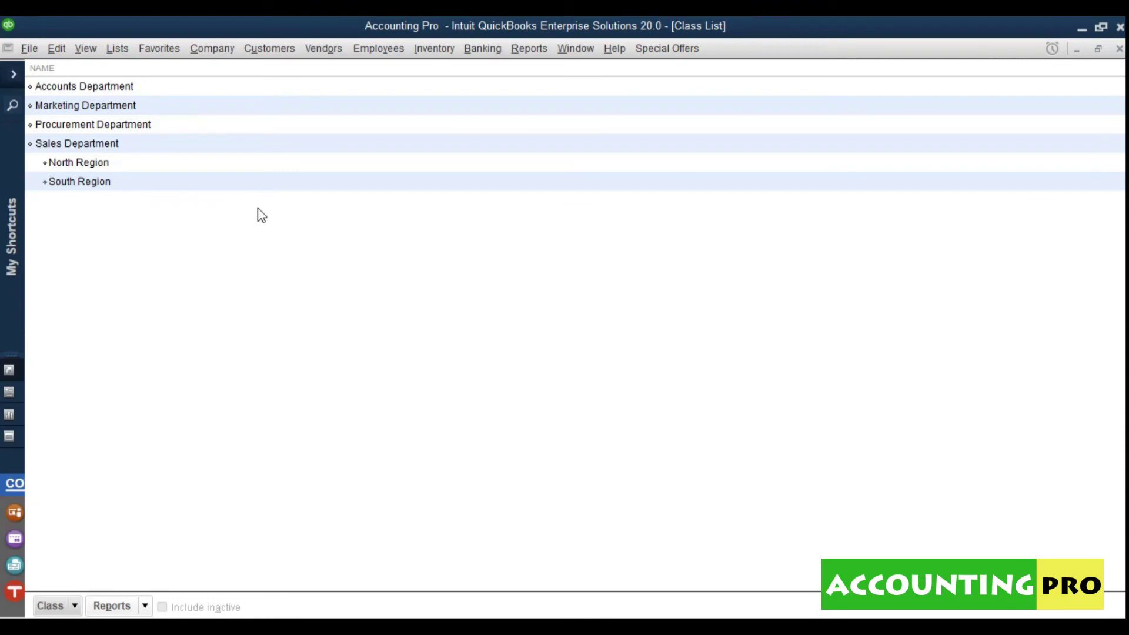
# Start a new check with 500201 · Advertising & Marketing as the first expense line's account, and widen the Account column to show the full name
pyautogui.click(481, 48)
pyautogui.click(498, 79)
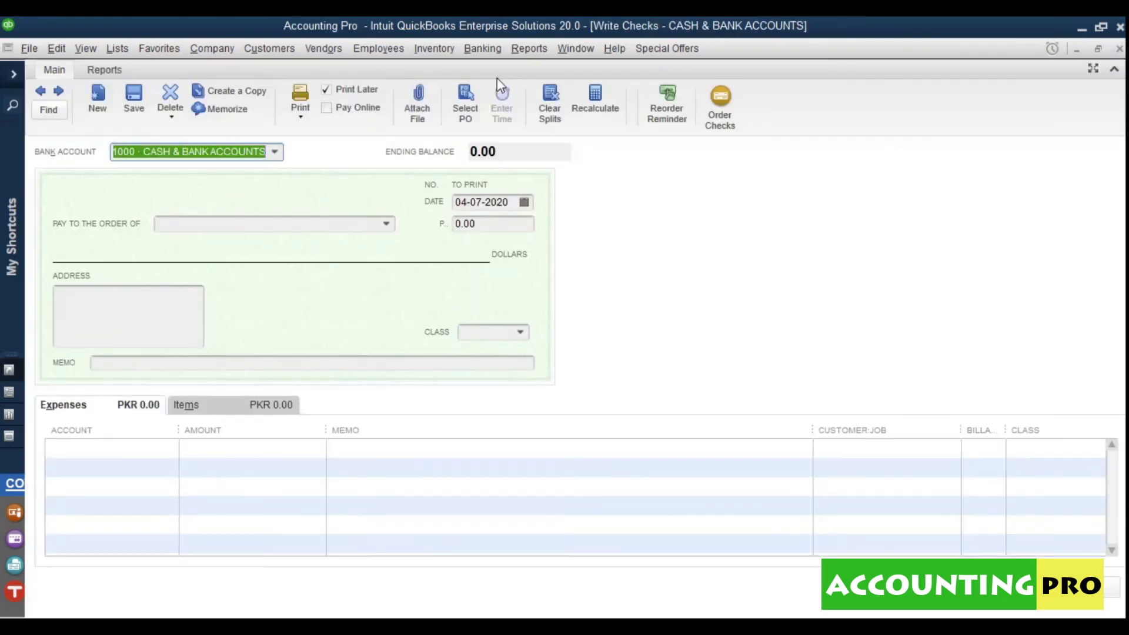
pyautogui.click(125, 453)
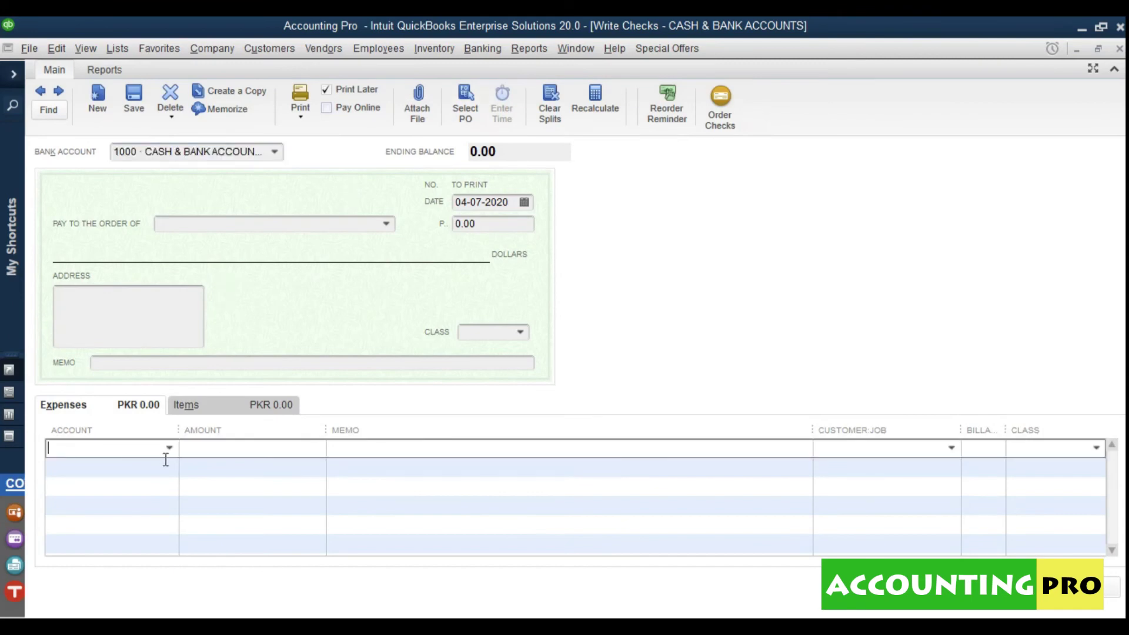
pyautogui.click(168, 452)
pyautogui.click(188, 251)
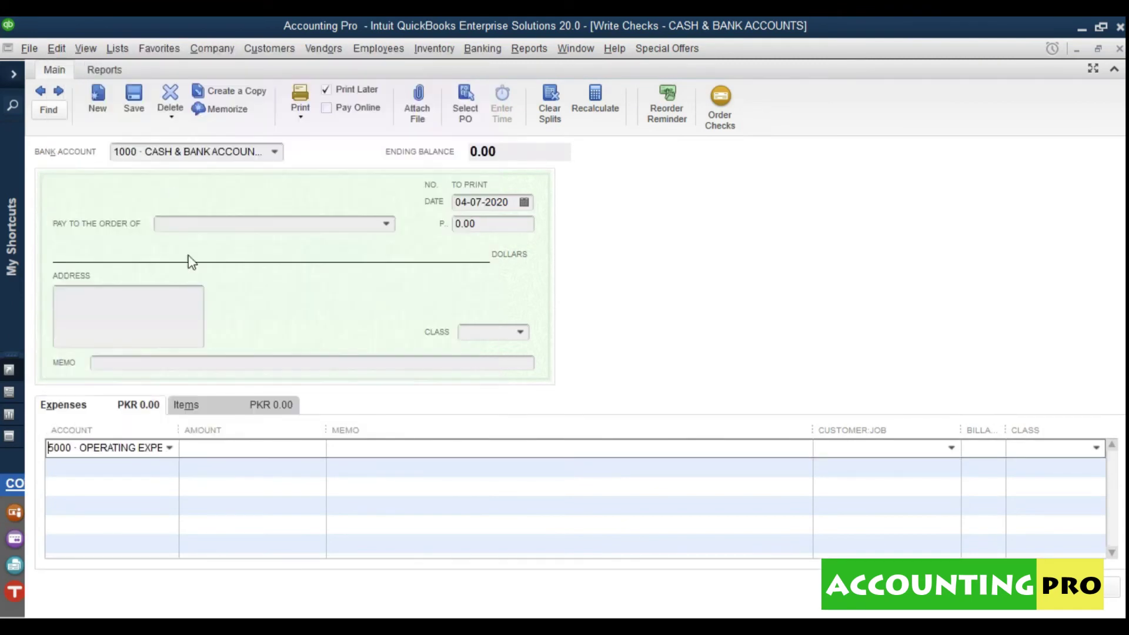
pyautogui.click(229, 454)
pyautogui.moveTo(240, 440); pyautogui.dragTo(552, 443)
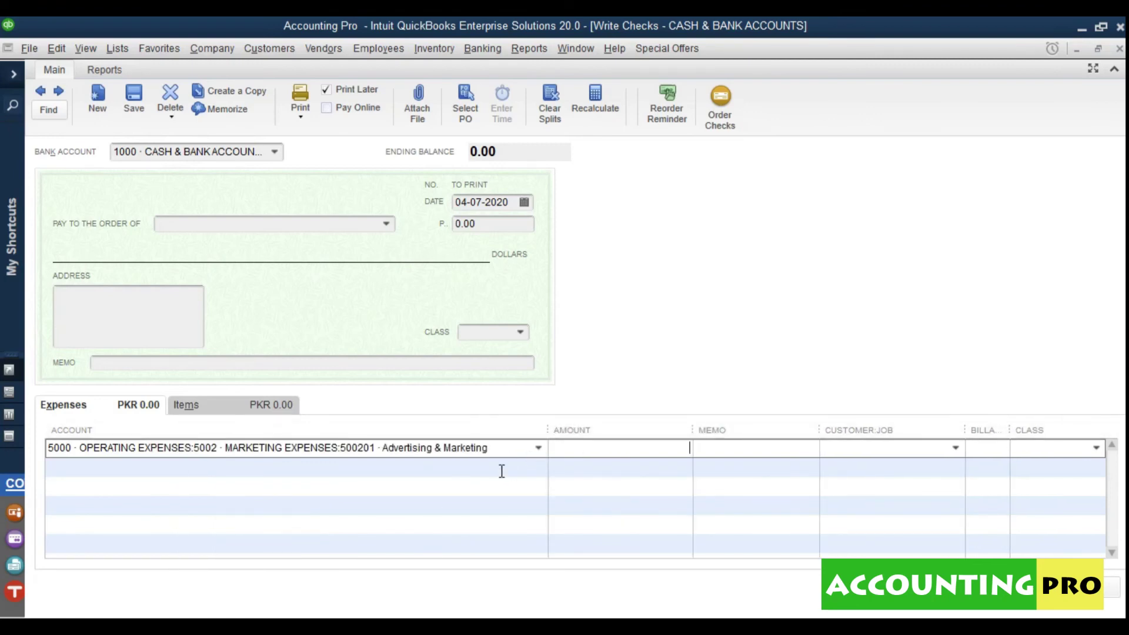
# Assign the Marketing Department class to the check's expense line, and discard the check without saving
pyautogui.click(1096, 448)
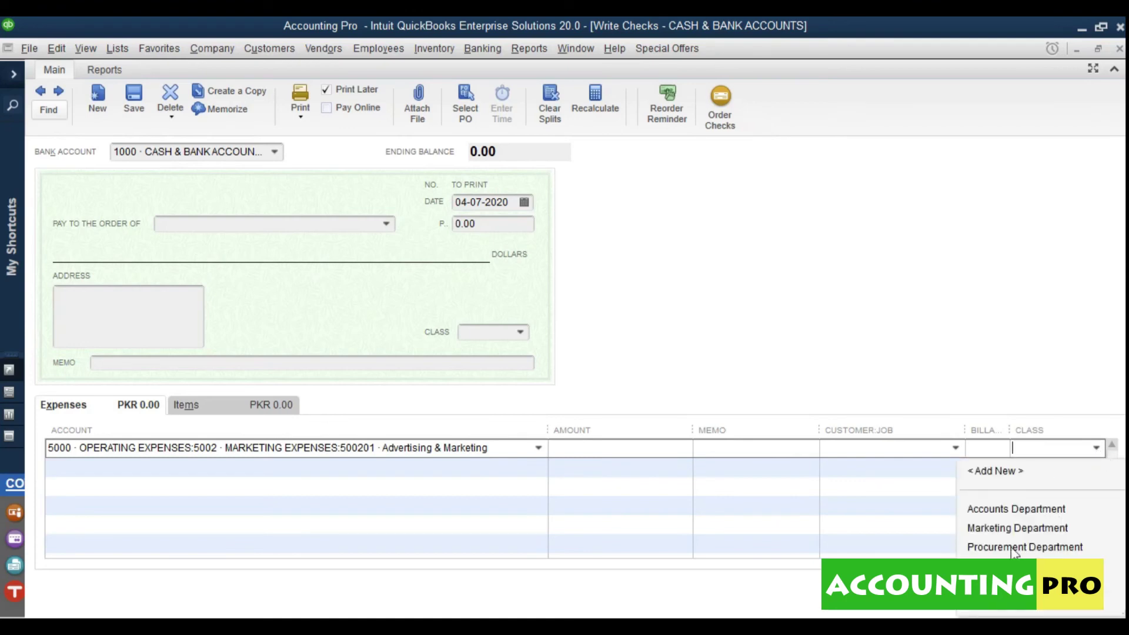
pyautogui.click(1028, 529)
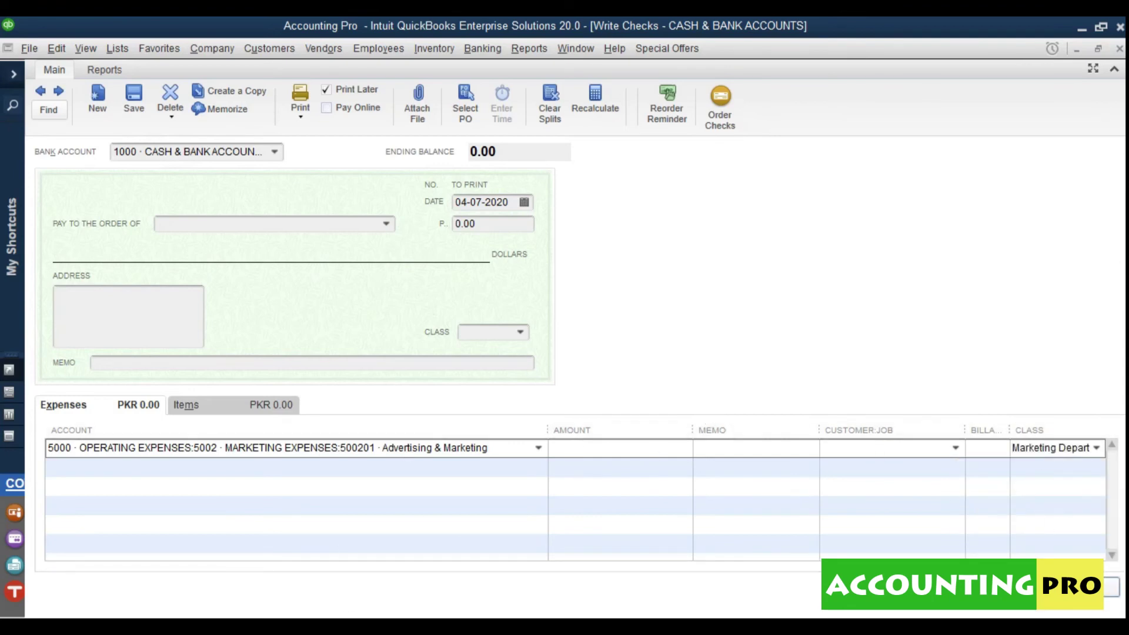
pyautogui.click(1110, 586)
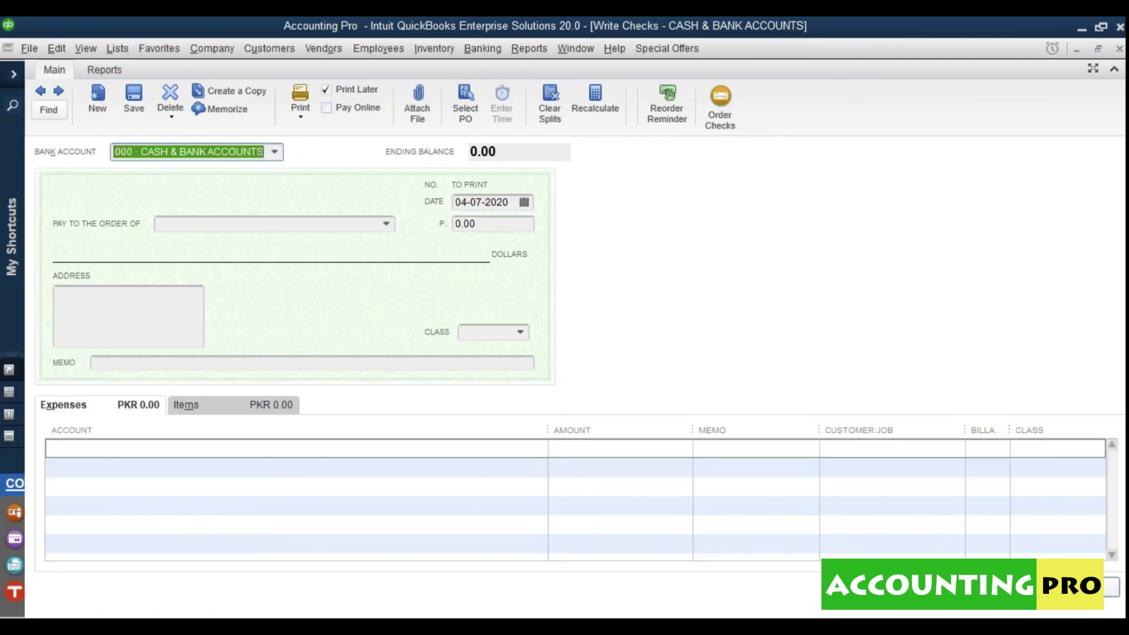
pyautogui.click(1118, 49)
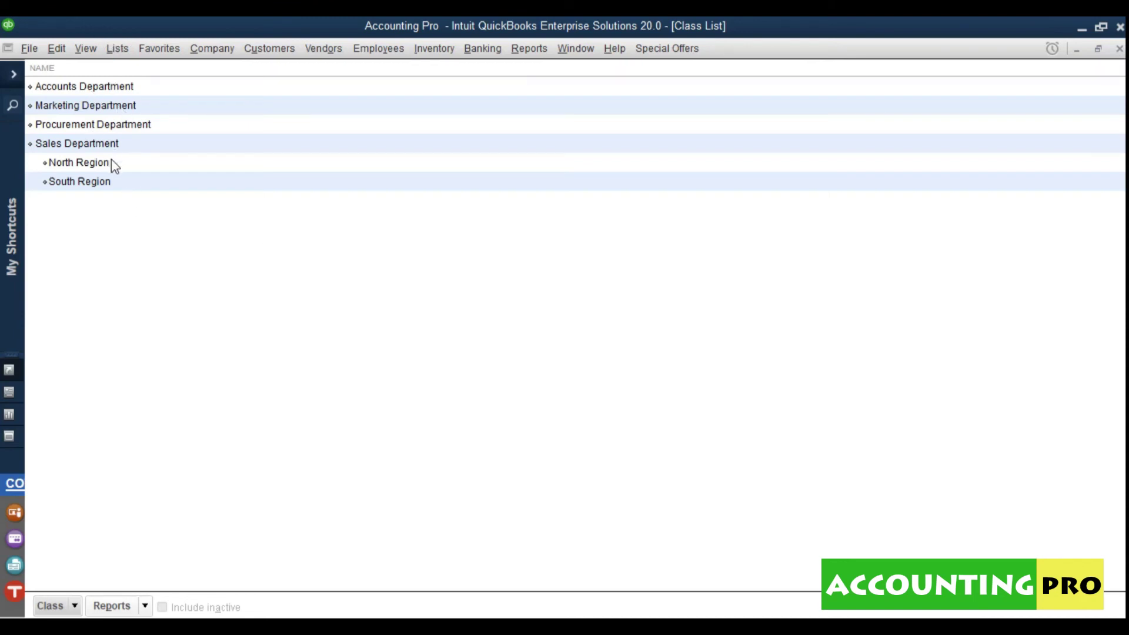
# Add North Region and South Region subclasses under both the Marketing Department and Procurement Department classes
pyautogui.click(128, 107)
pyautogui.rightClick(129, 108)
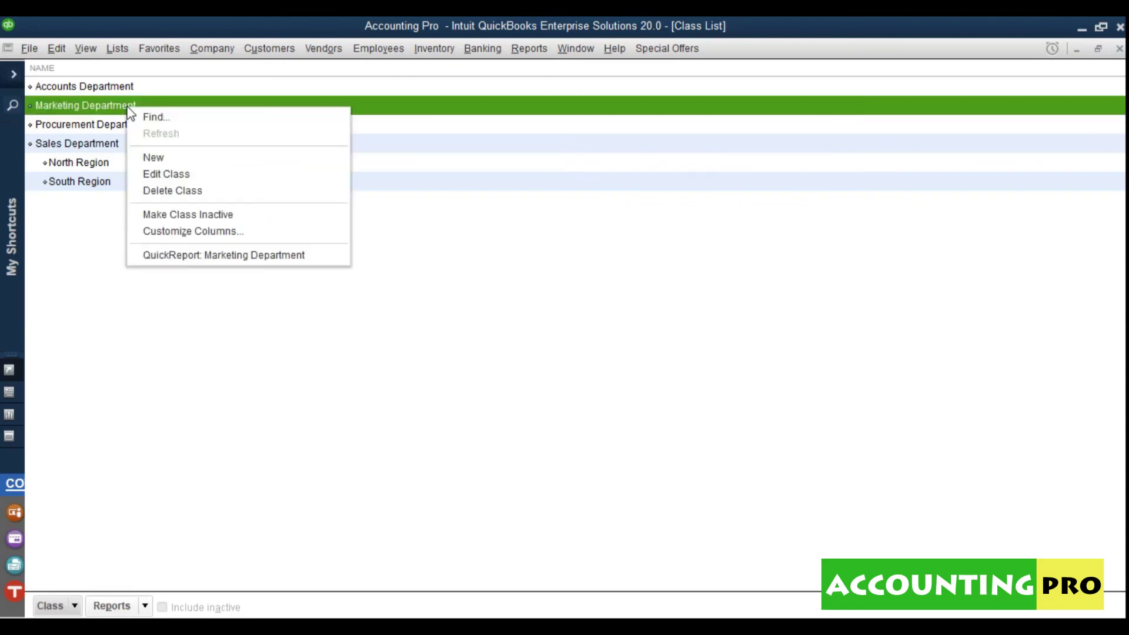
pyautogui.click(87, 238)
pyautogui.click(75, 606)
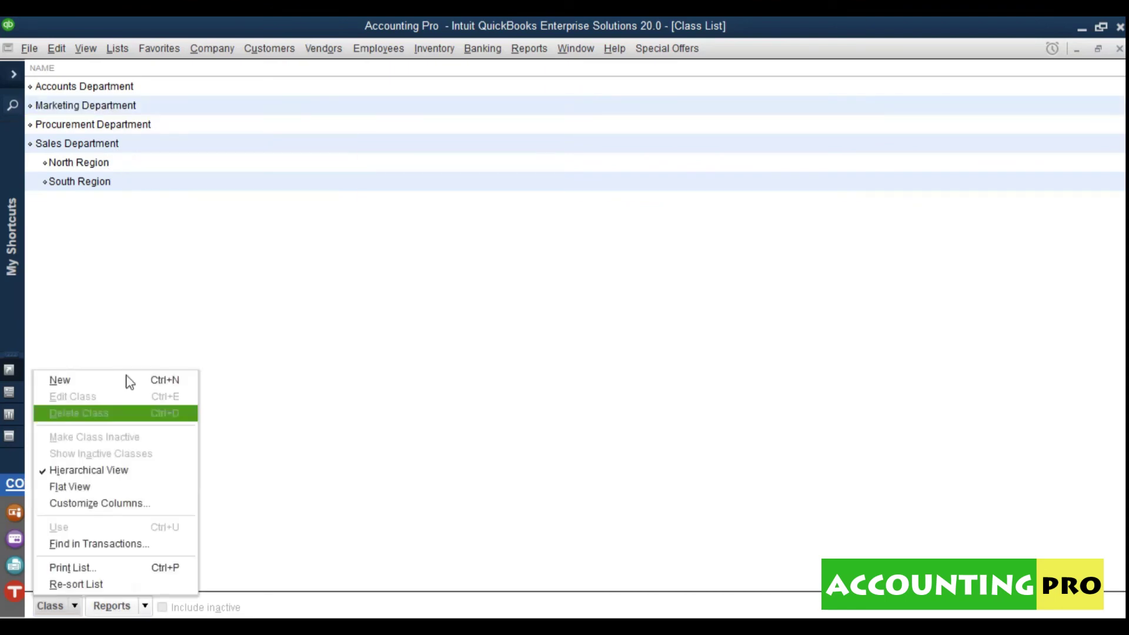
pyautogui.click(128, 382)
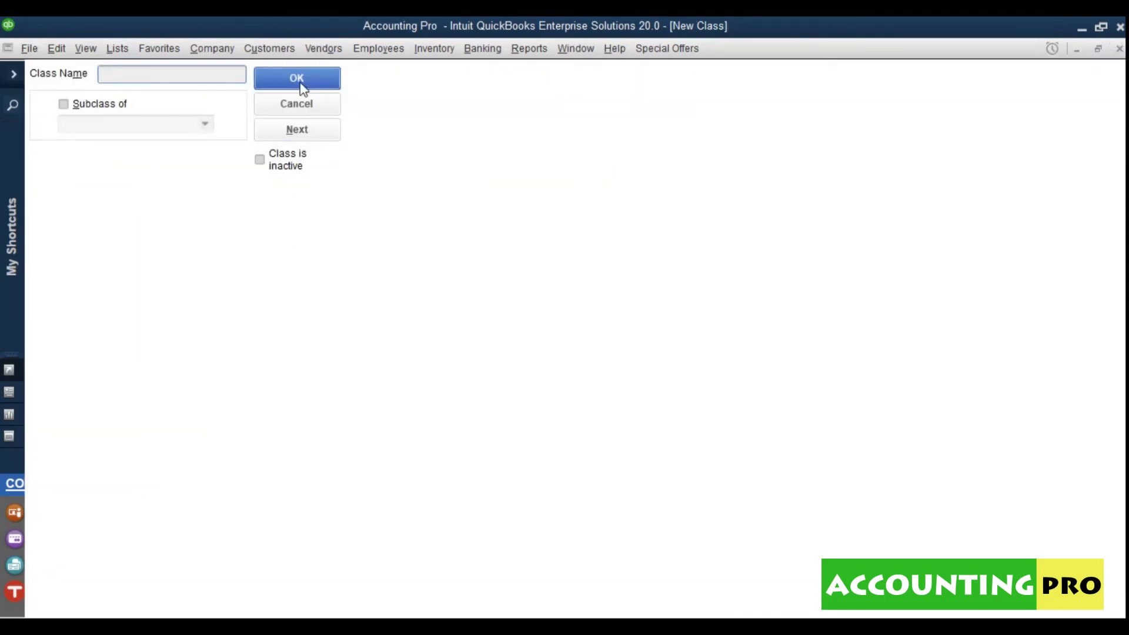
pyautogui.write('North')
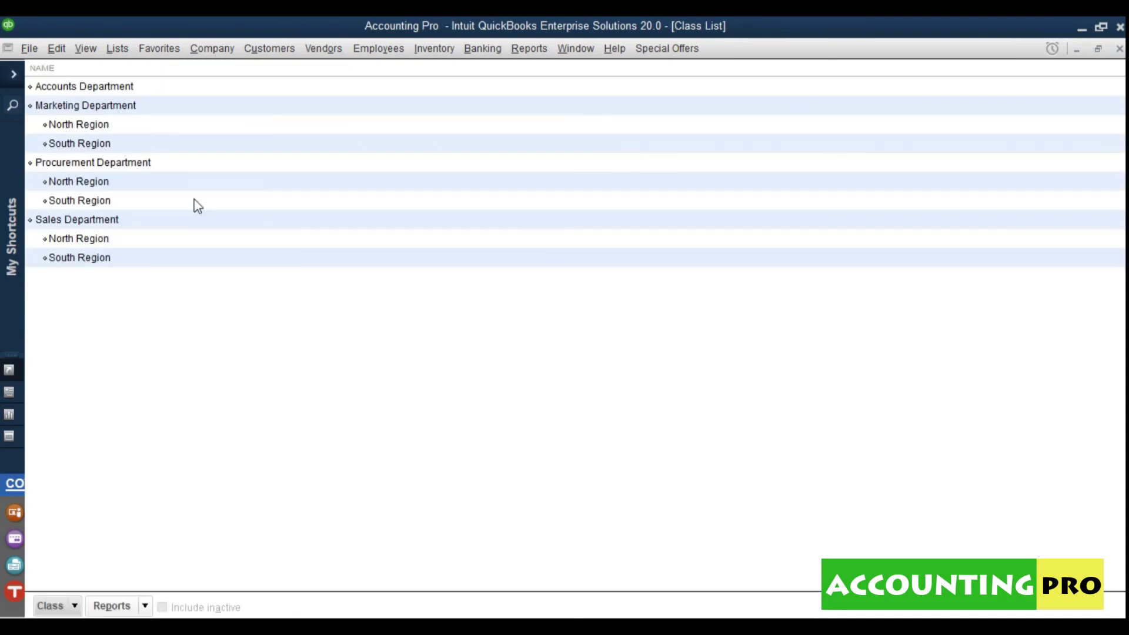
pyautogui.click(56, 48)
pyautogui.click(91, 316)
pyautogui.click(118, 55)
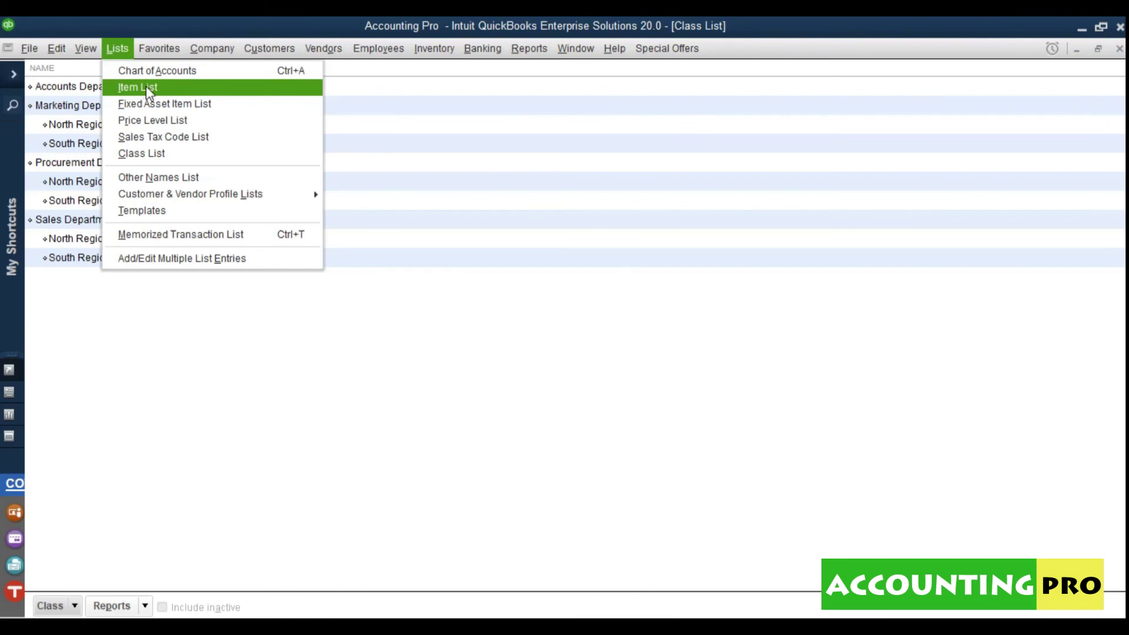
# Close the Class List and the Chart of Accounts to return to the Home page
pyautogui.click(1116, 100)
pyautogui.click(1118, 48)
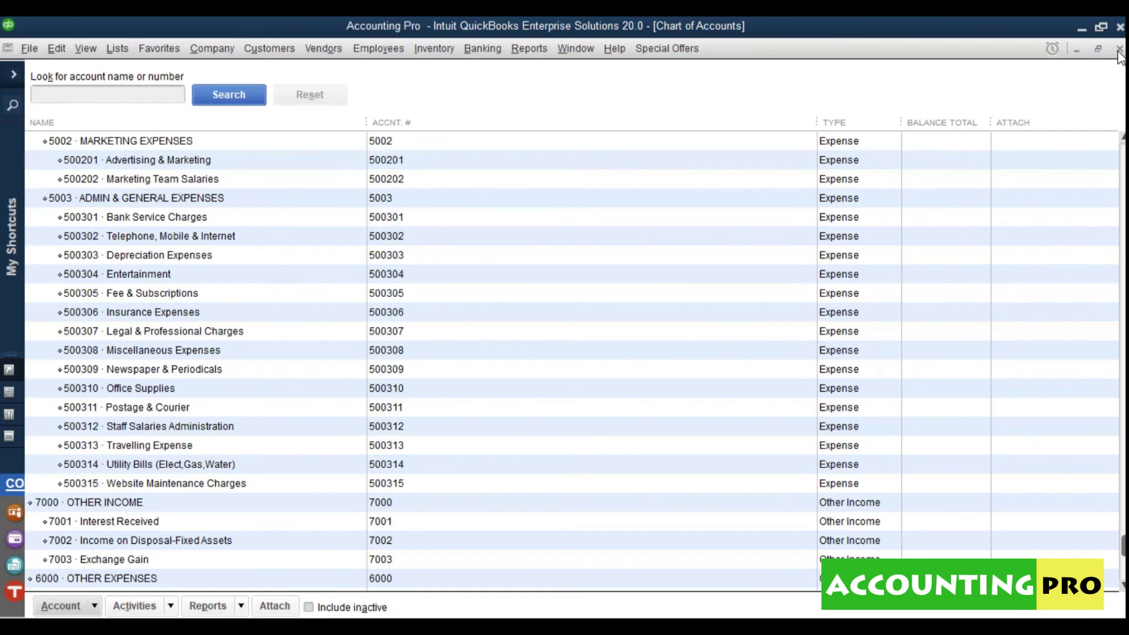
pyautogui.click(1118, 50)
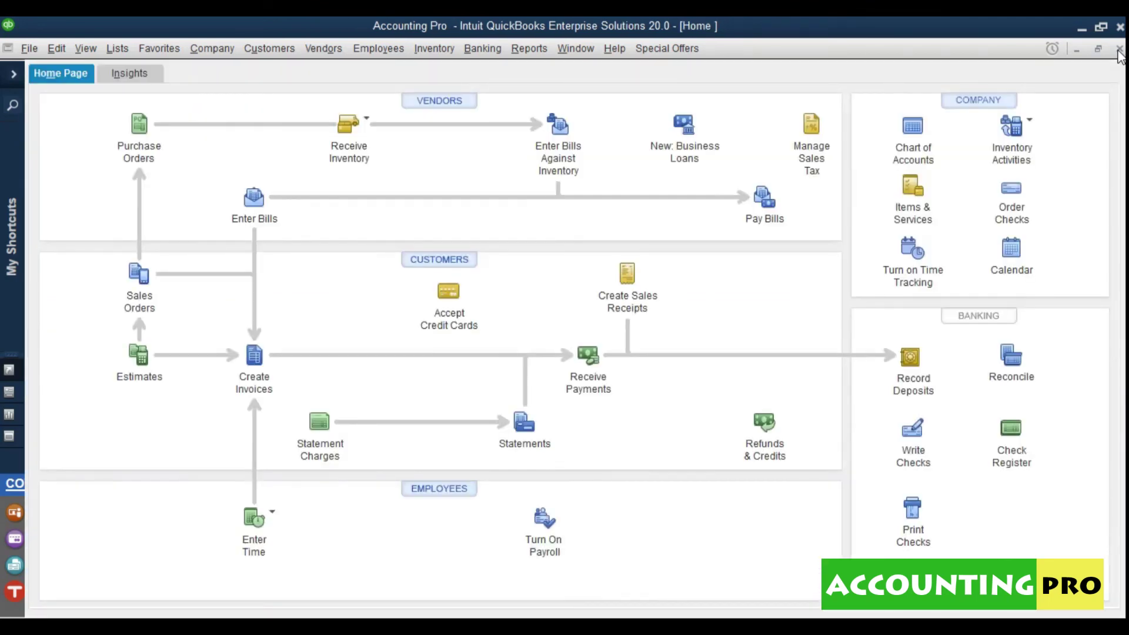